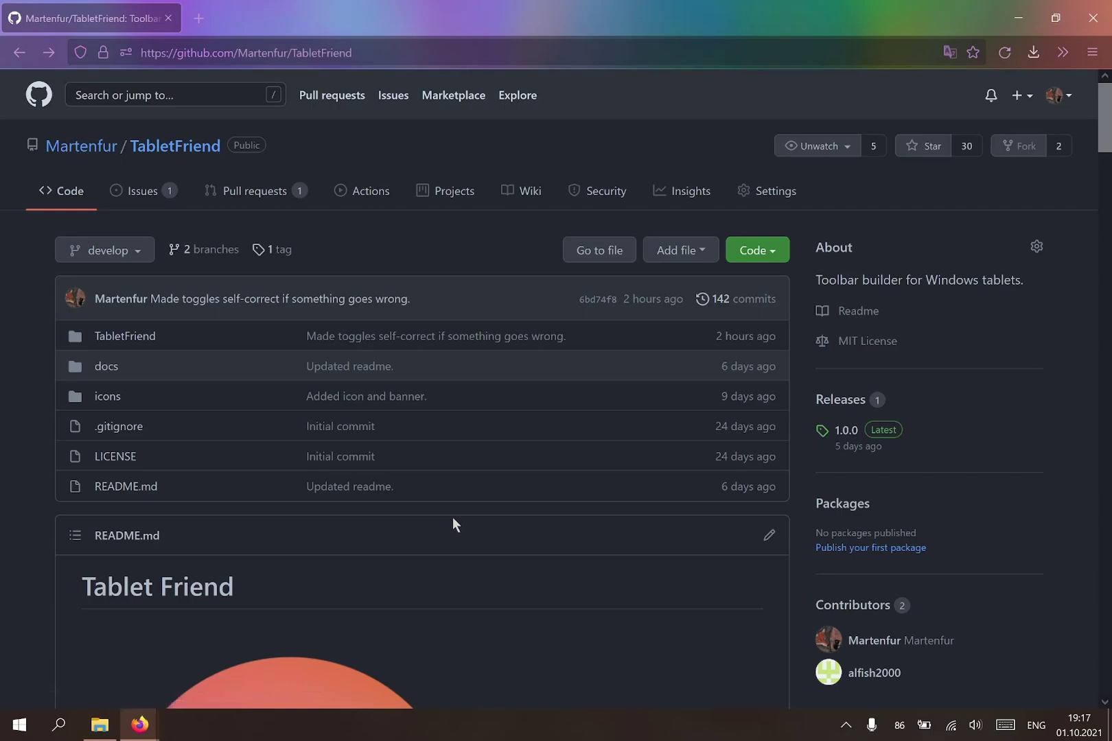
Step: Scroll the TabletFriend repository page down to the README's DOWNLOAD, SAMPLE LAYOUT and VIDEO GUIDE links
{"action": "scroll", "coordinate": [452, 519], "scroll_direction": "down", "scroll_amount": 10}
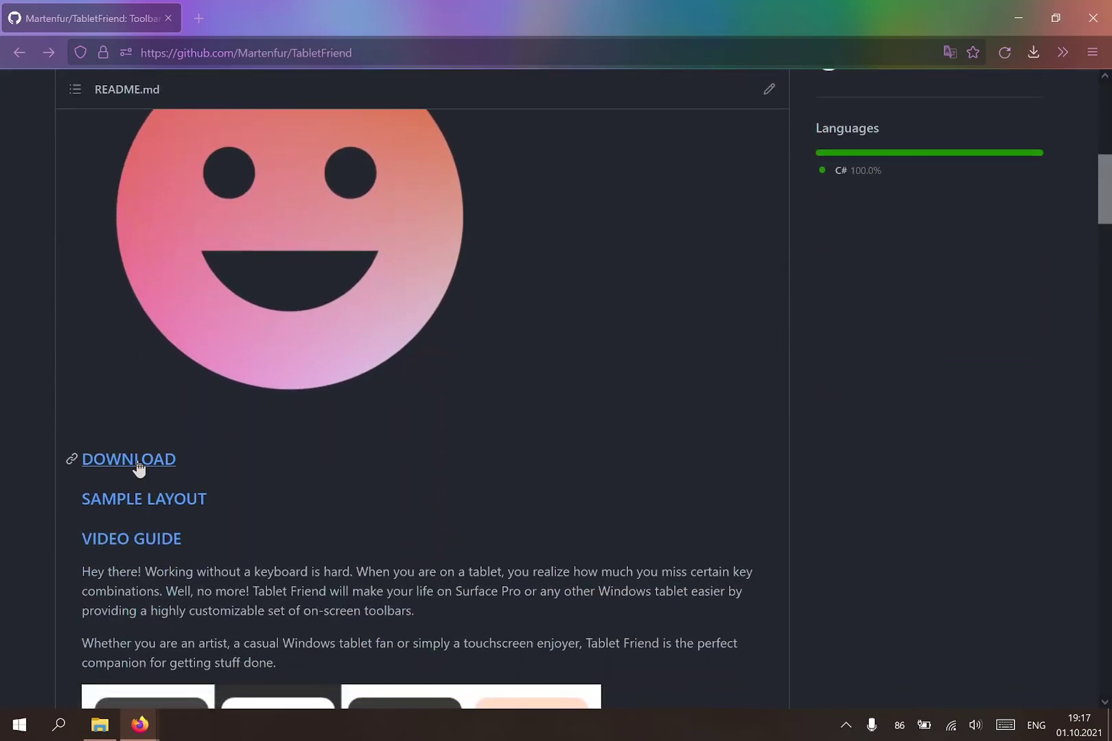
Step: Save tablet_friend.zip from the 1.0.0 release page and open its Downloads folder
{"action": "left_click", "coordinate": [138, 467]}
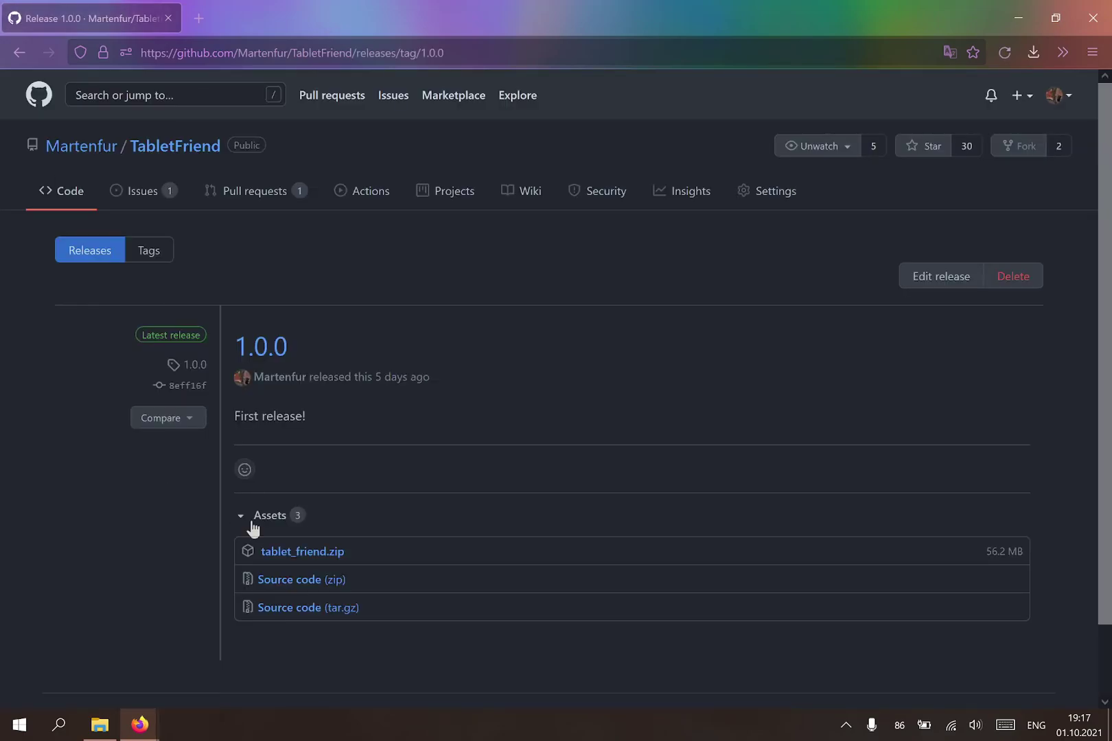
{"action": "left_click", "coordinate": [295, 553]}
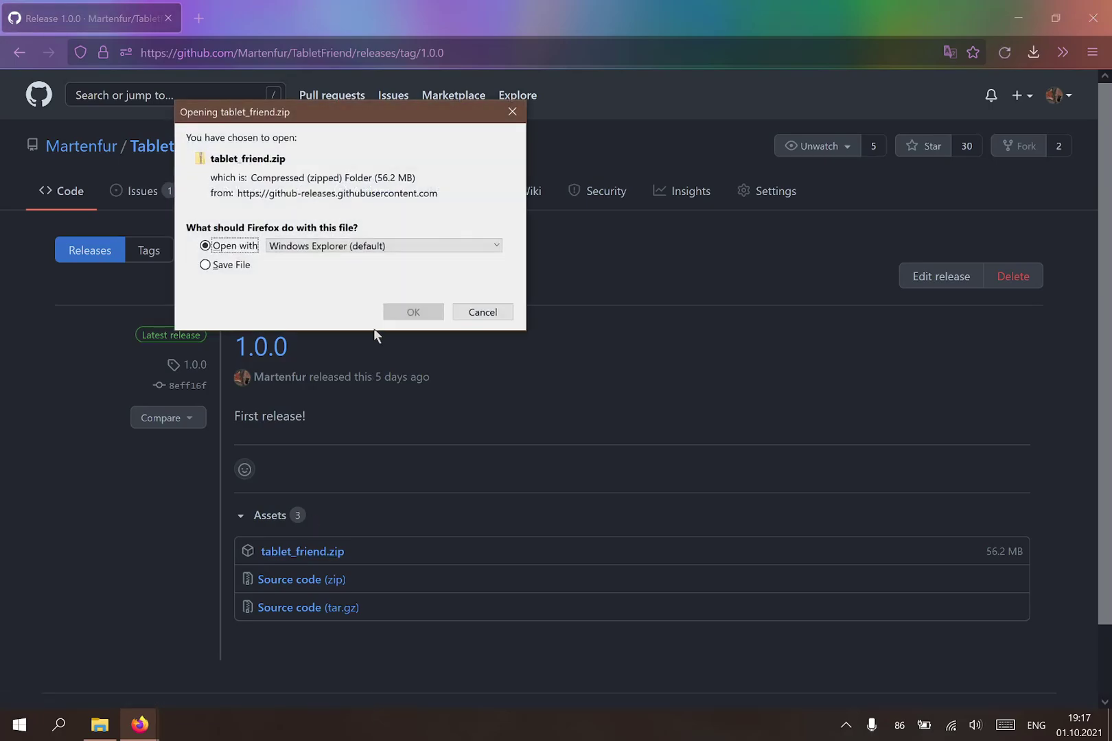
{"action": "left_click", "coordinate": [205, 265]}
{"action": "left_click", "coordinate": [417, 316]}
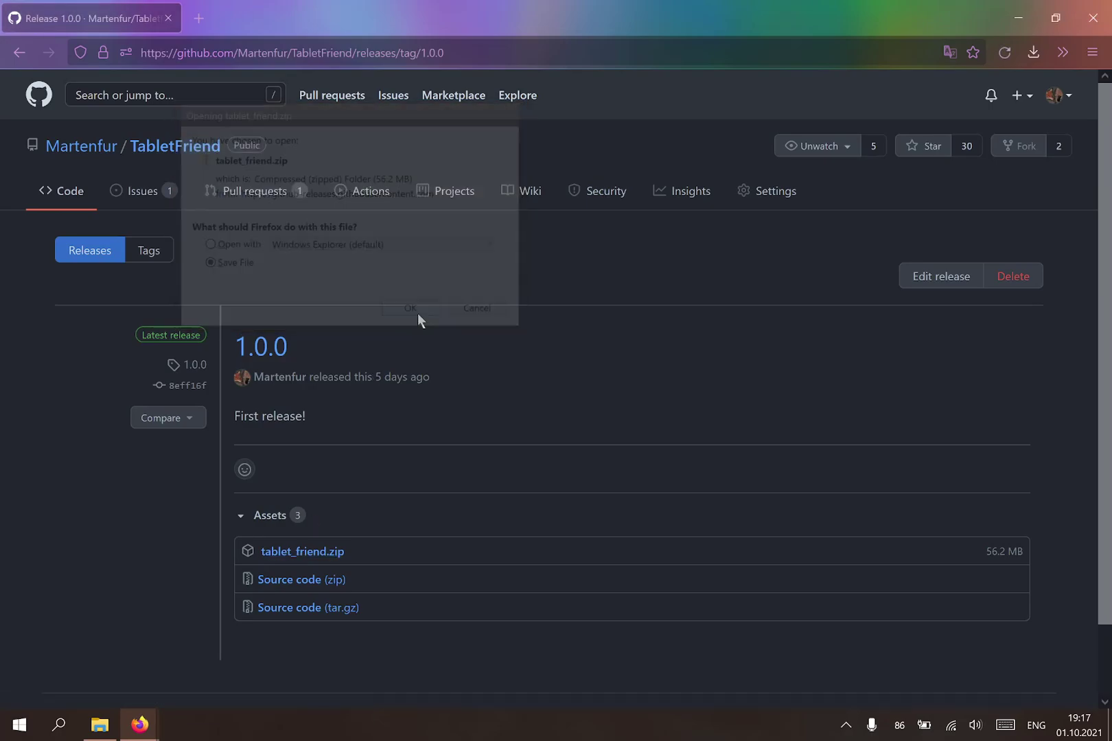
{"action": "left_click", "coordinate": [432, 421]}
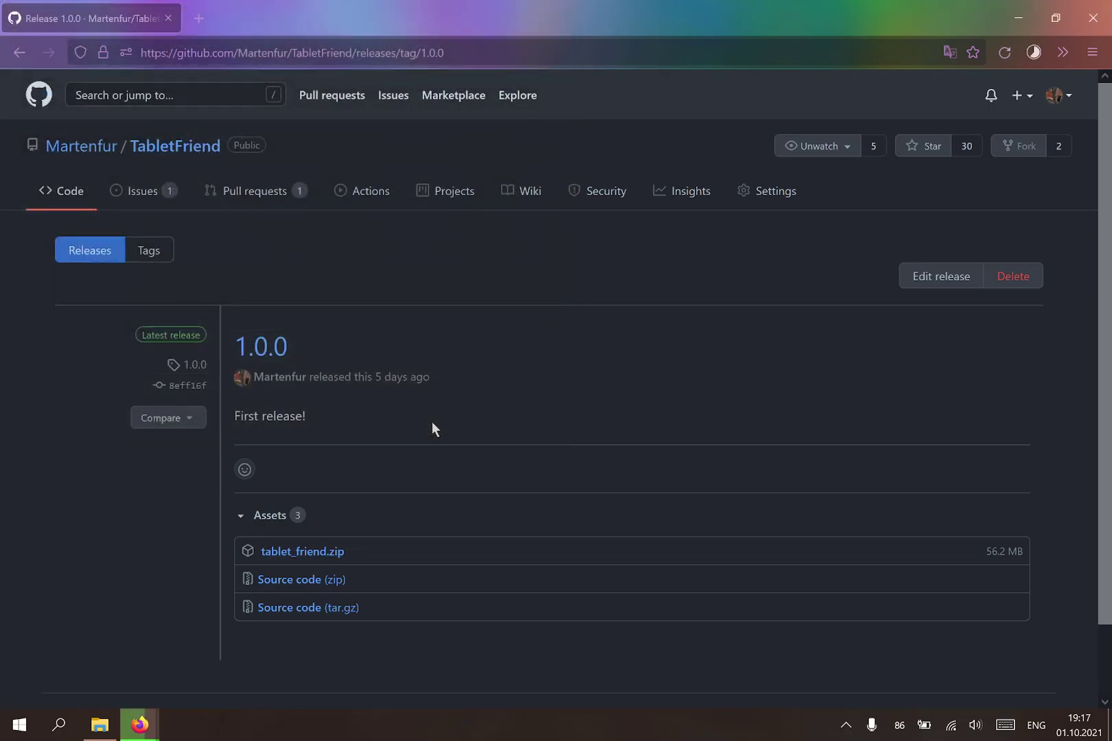
{"action": "left_click", "coordinate": [99, 725]}
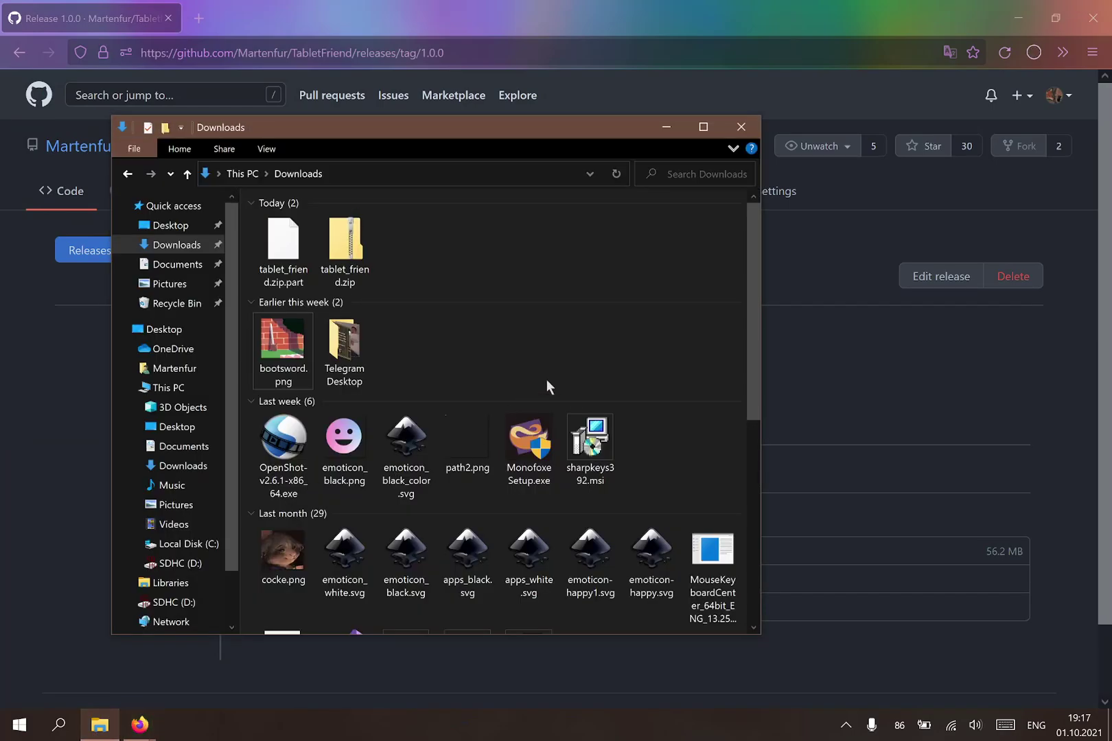
Step: Extract tablet_friend.zip into a tablet_friend folder and launch TabletFriend.exe from it
{"action": "left_click", "coordinate": [287, 246]}
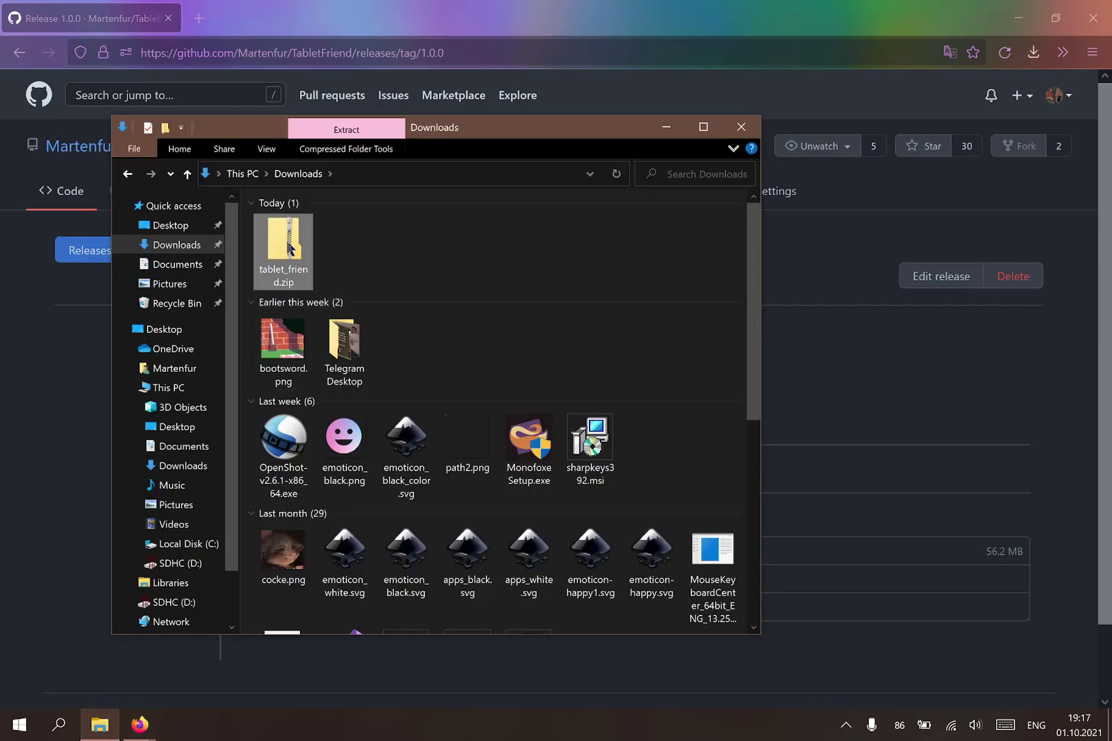
{"action": "right_click", "coordinate": [294, 251]}
{"action": "left_click", "coordinate": [328, 323]}
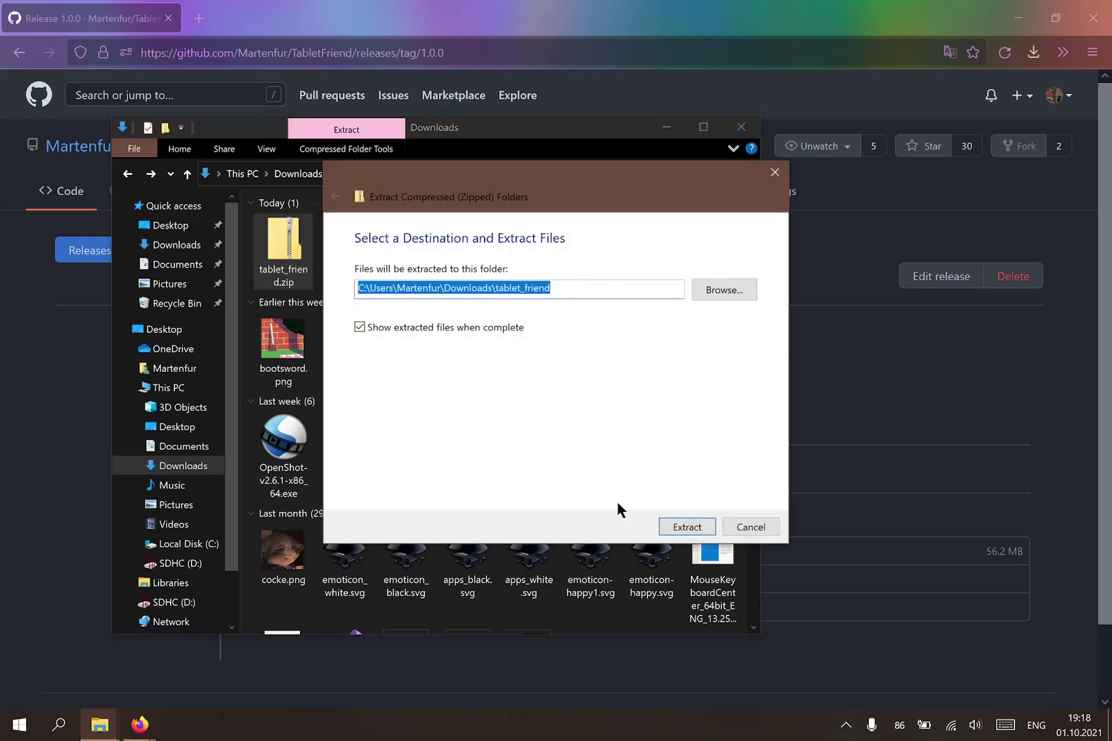
{"action": "left_click", "coordinate": [676, 527]}
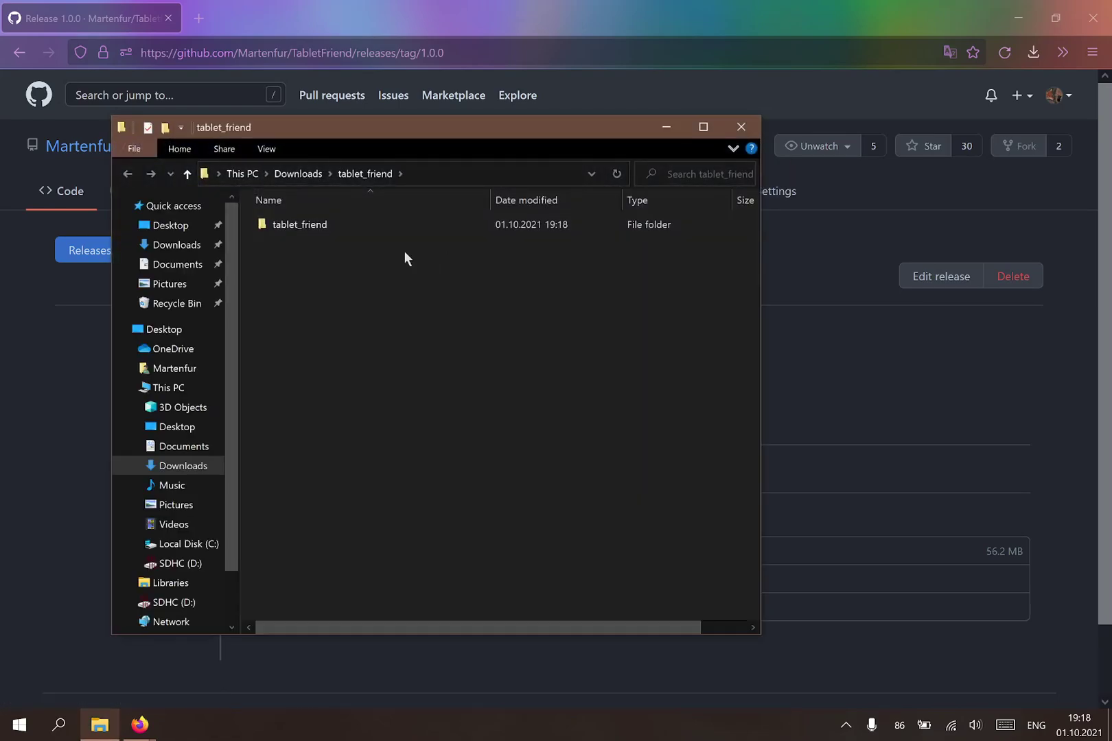
{"action": "double_click", "coordinate": [342, 224]}
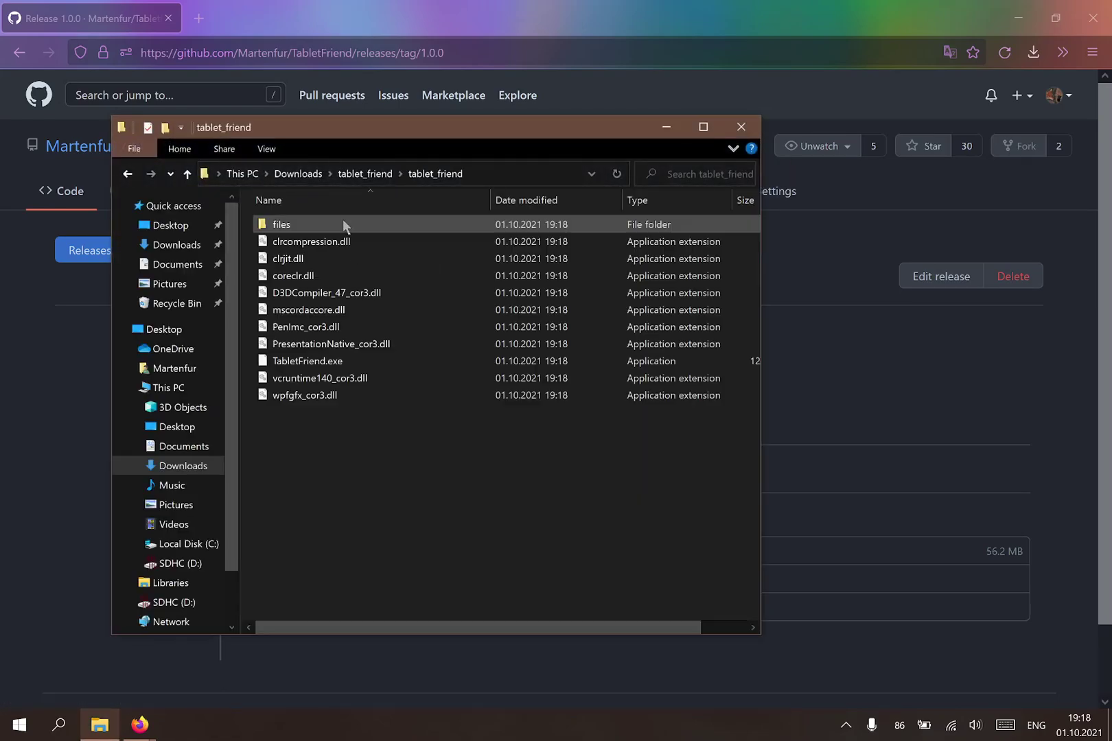
{"action": "double_click", "coordinate": [309, 361]}
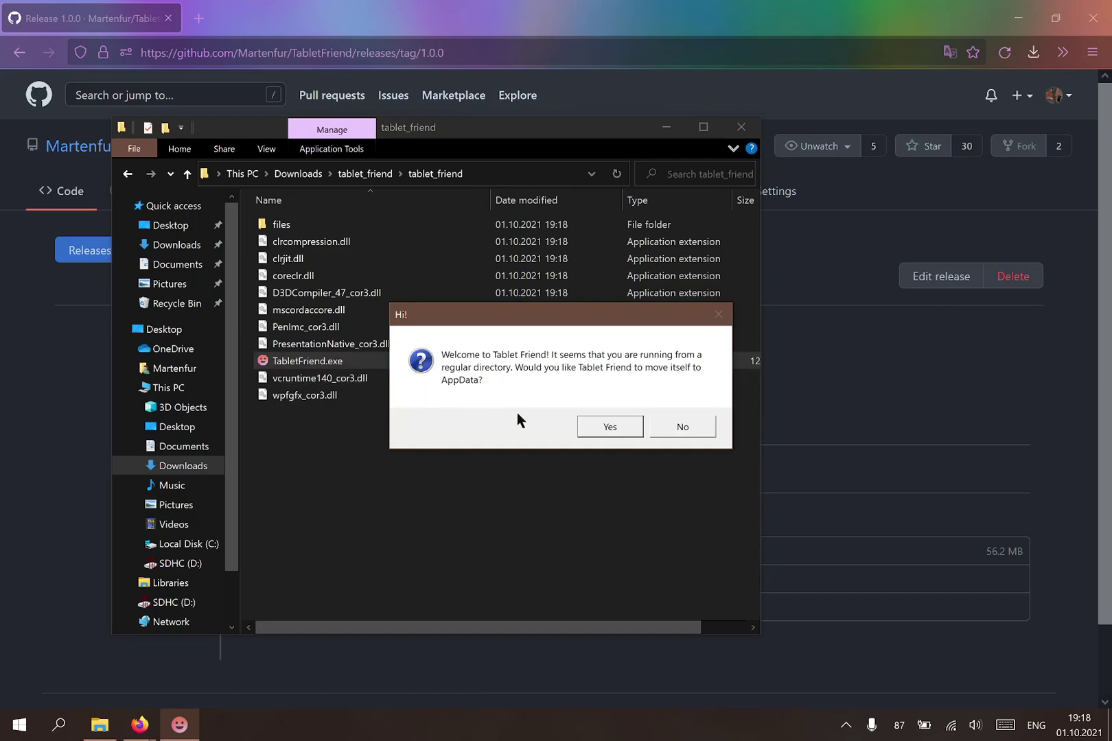
Step: Let TabletFriend move to AppData, centre its toolbar, switch to mini layout and toggle its visibility
{"action": "left_click", "coordinate": [610, 427]}
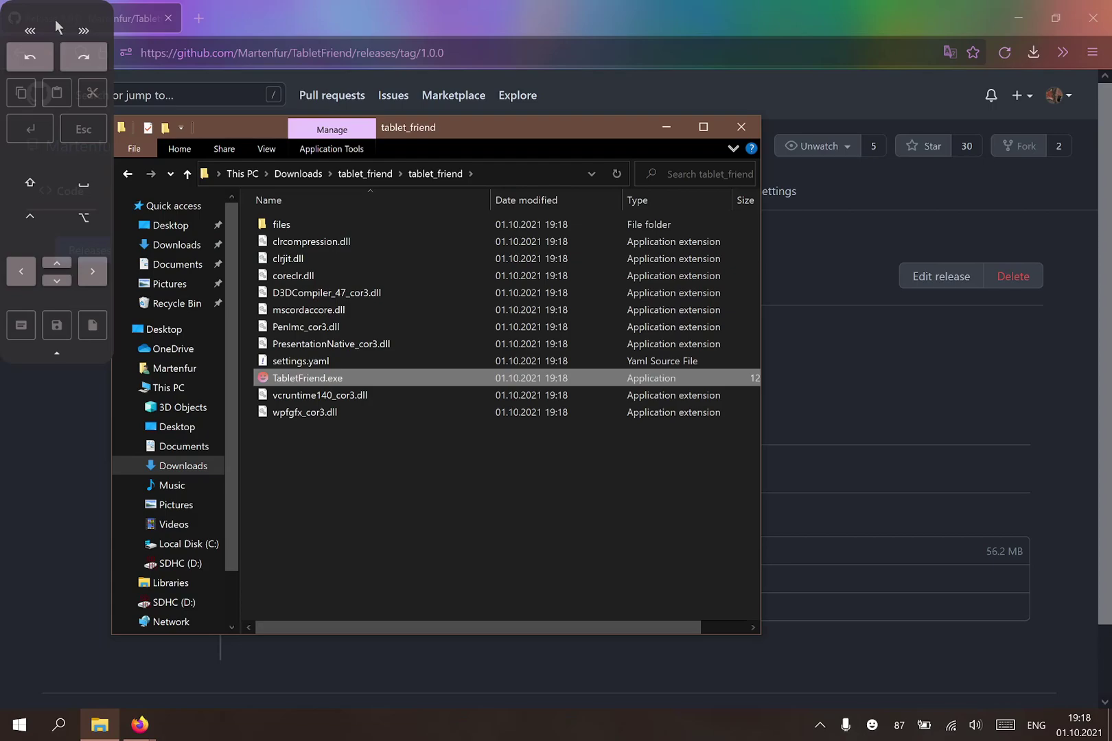
{"action": "left_click_drag", "start_coordinate": [55, 19], "coordinate": [625, 172]}
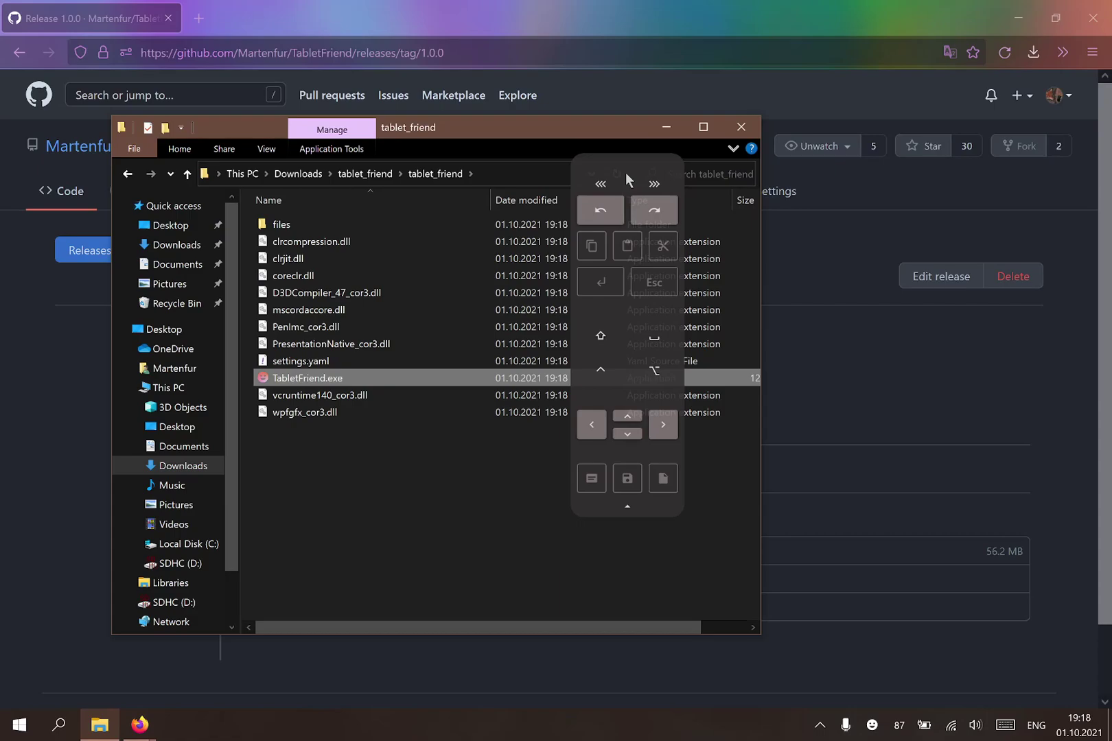
{"action": "left_click", "coordinate": [625, 512]}
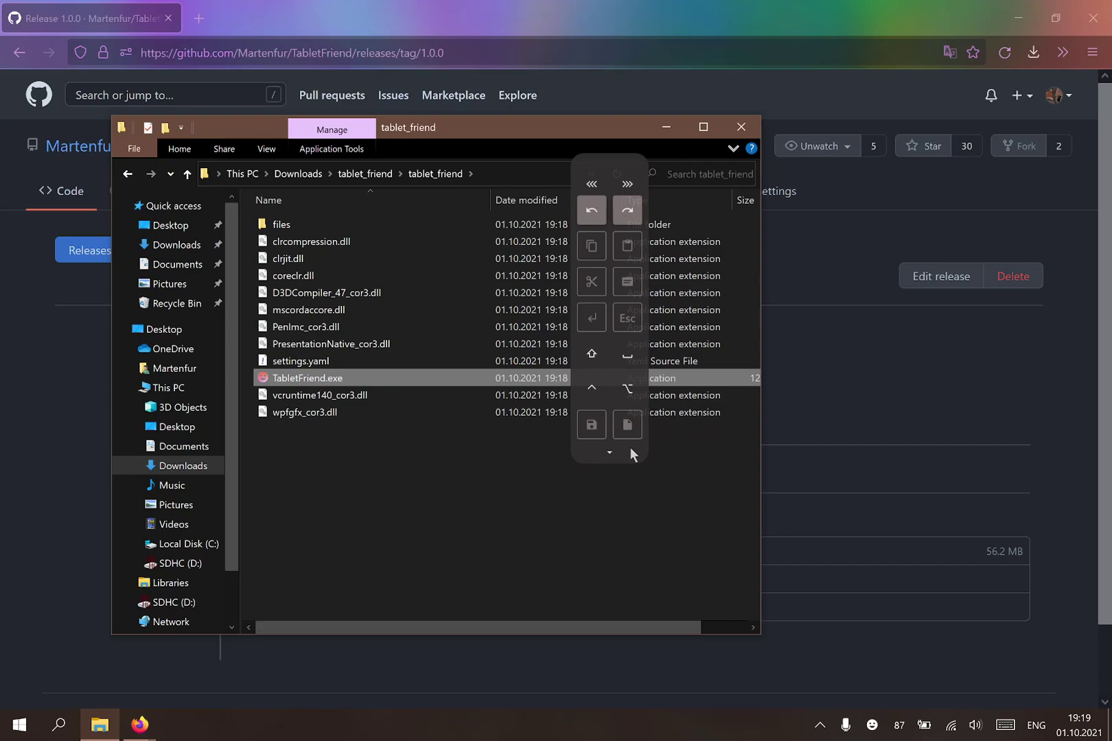
{"action": "left_click", "coordinate": [879, 731]}
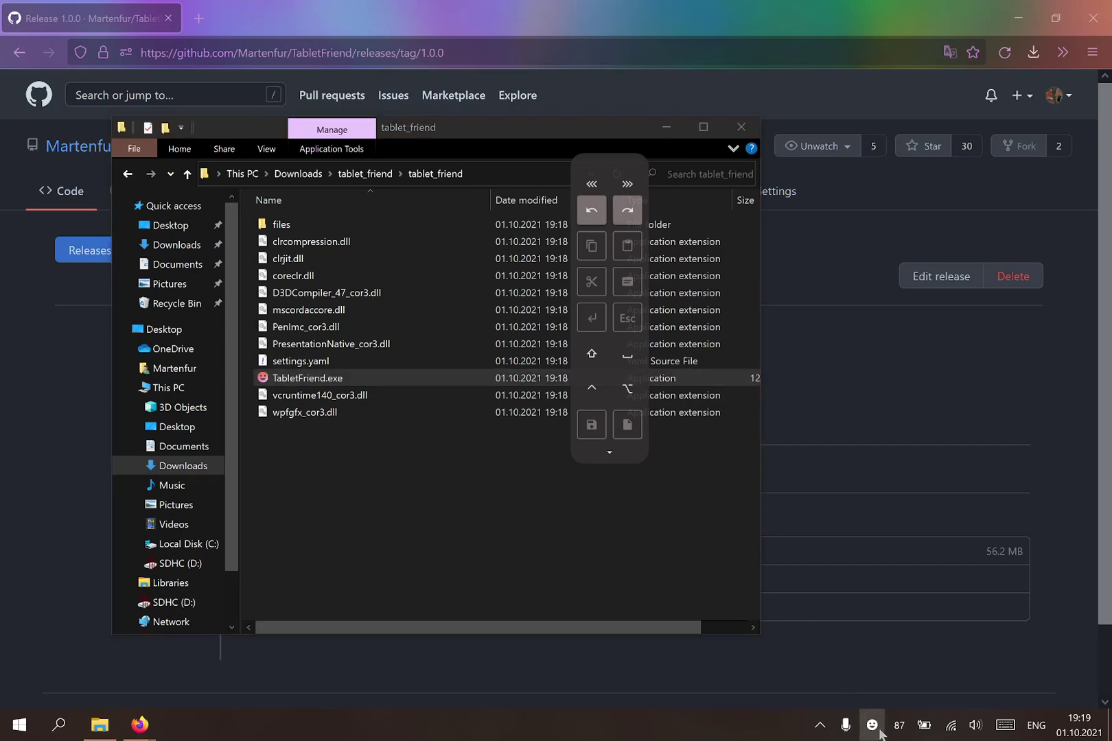
{"action": "left_click", "coordinate": [872, 726]}
{"action": "left_click", "coordinate": [872, 726]}
Step: Dock the toolbar to the left screen edge and close the tablet_friend folder window
{"action": "right_click", "coordinate": [602, 285]}
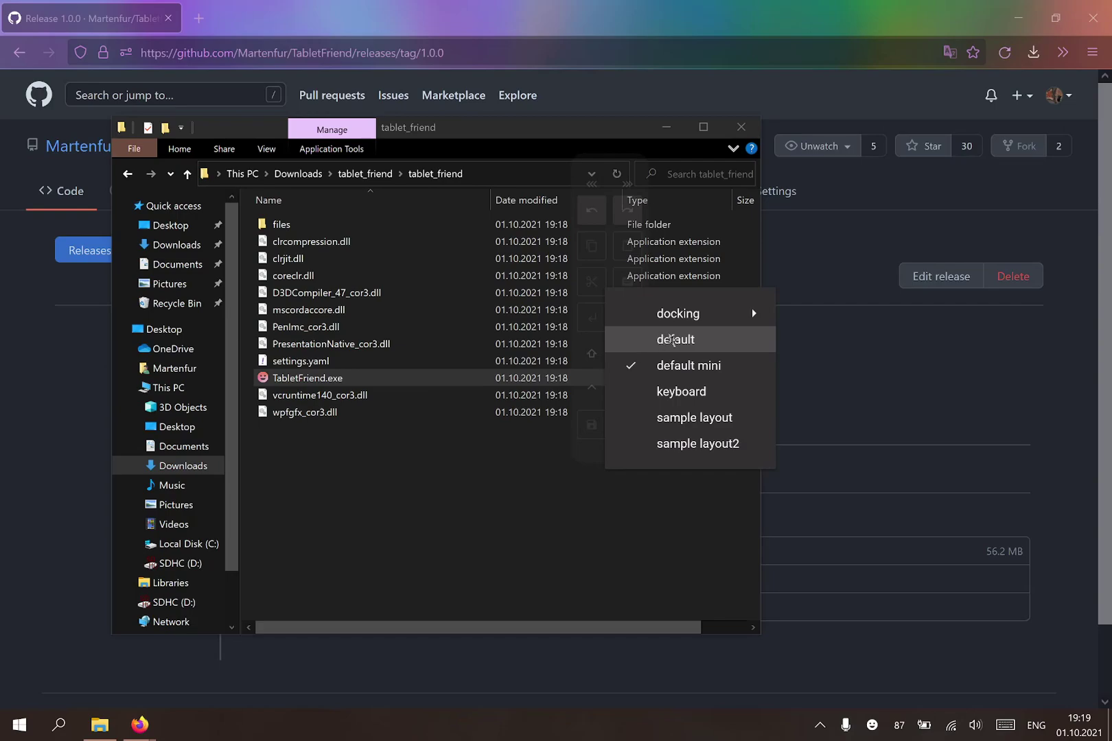
{"action": "mouse_move", "coordinate": [713, 321]}
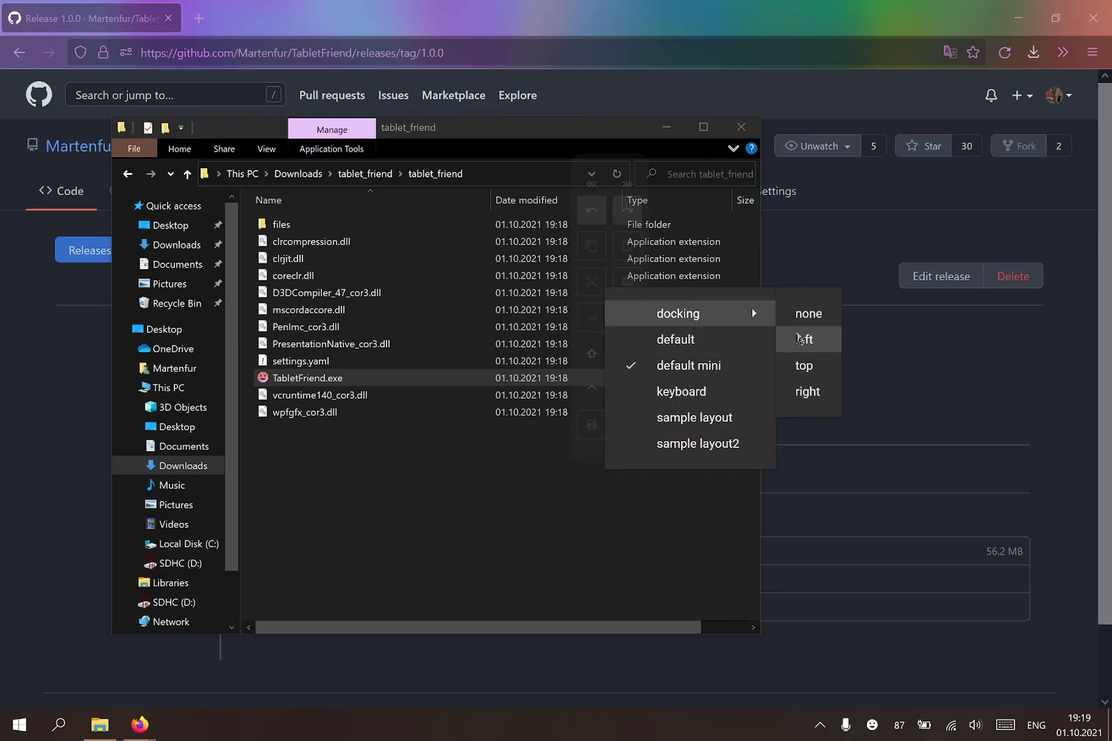
{"action": "left_click", "coordinate": [802, 337]}
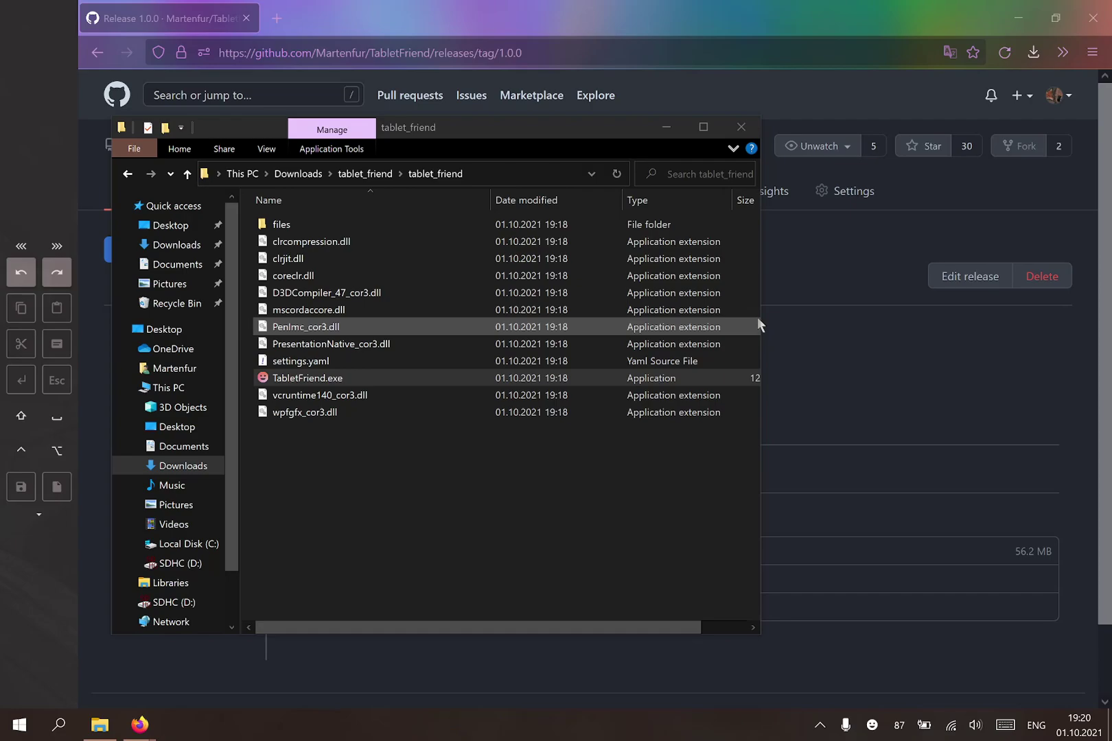
{"action": "left_click", "coordinate": [741, 127]}
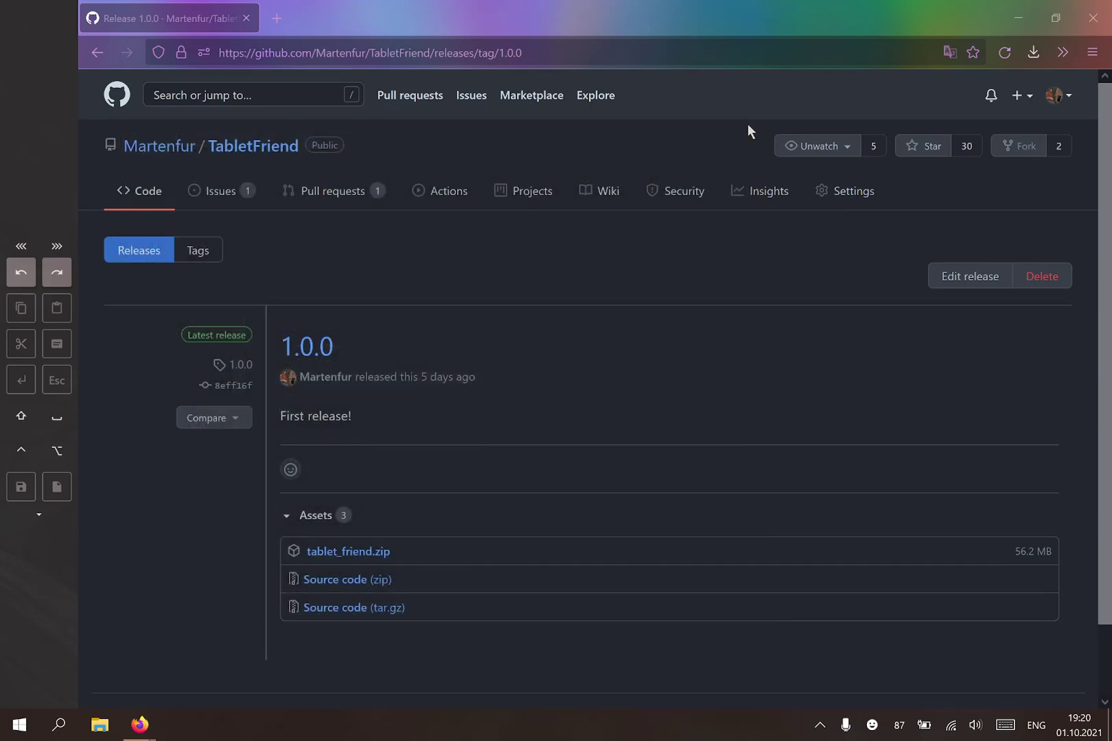
Step: Minimize the browser and open TabletFriend's layouts directory from its tray icon
{"action": "left_click", "coordinate": [1018, 18]}
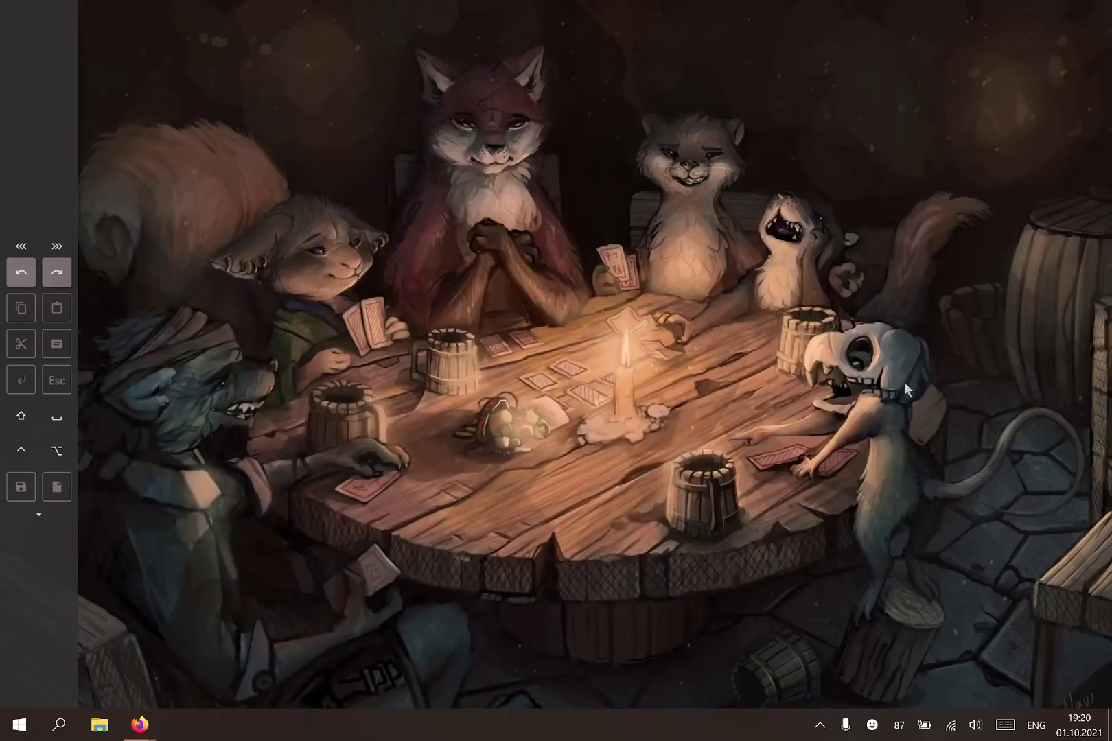
{"action": "right_click", "coordinate": [872, 729]}
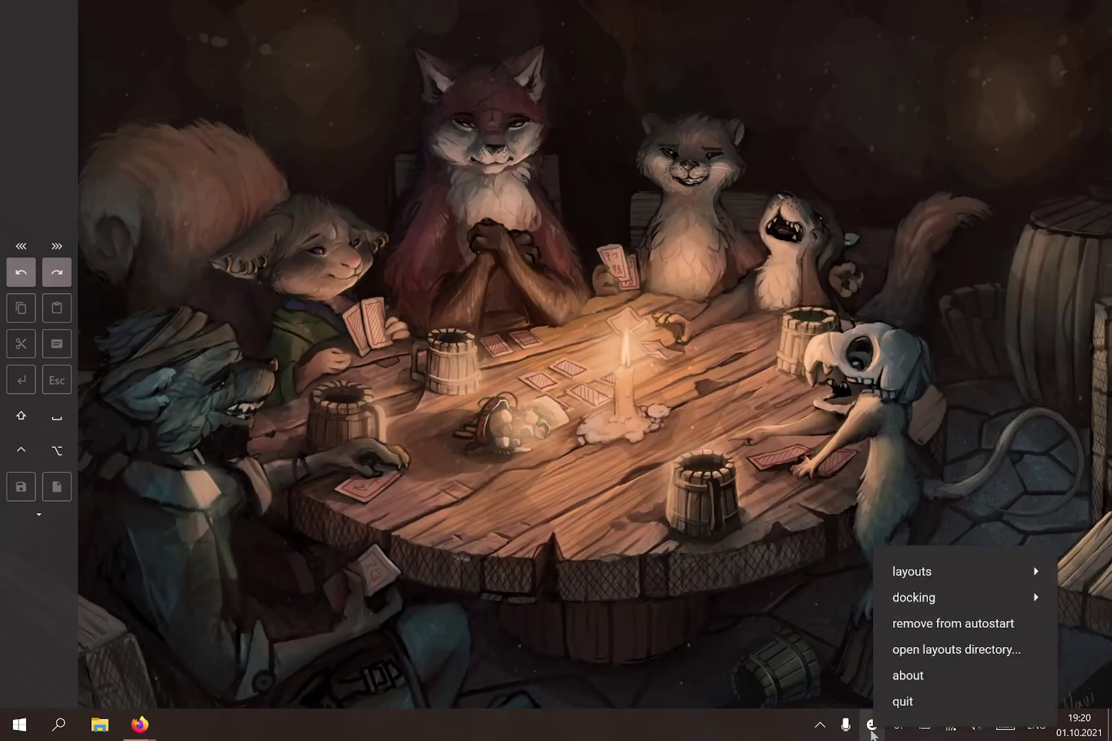
{"action": "left_click", "coordinate": [930, 652]}
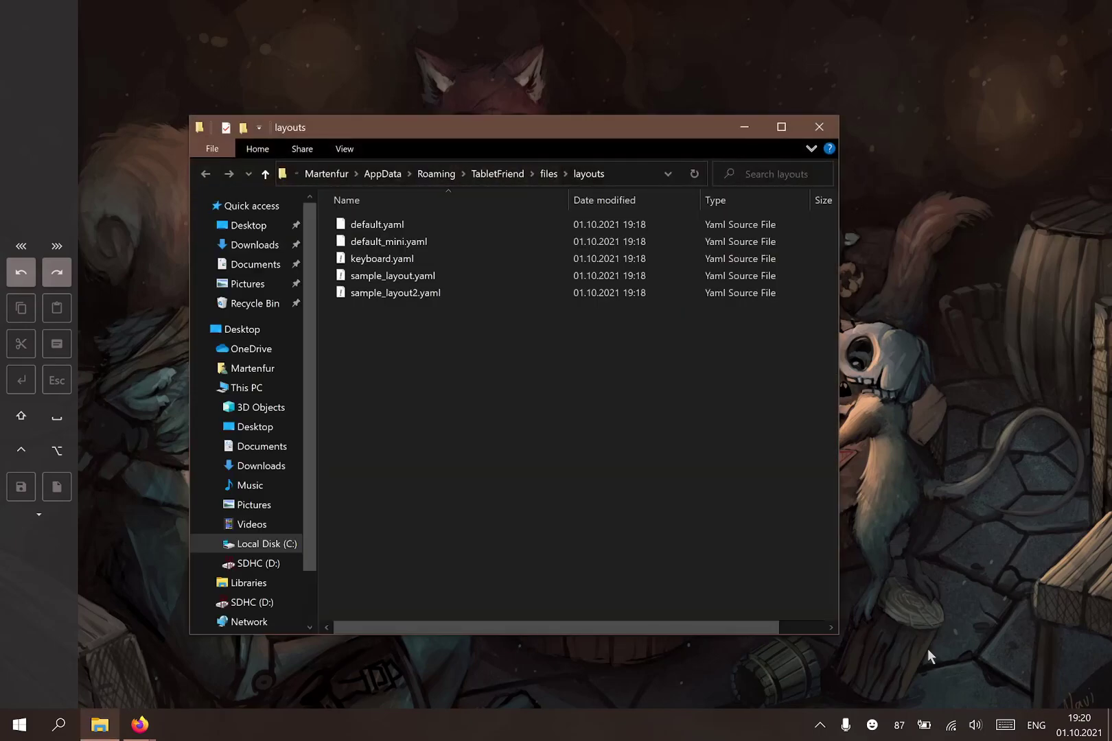
Step: Create a new text document in the layouts folder named new_layout.yaml
{"action": "right_click", "coordinate": [487, 359]}
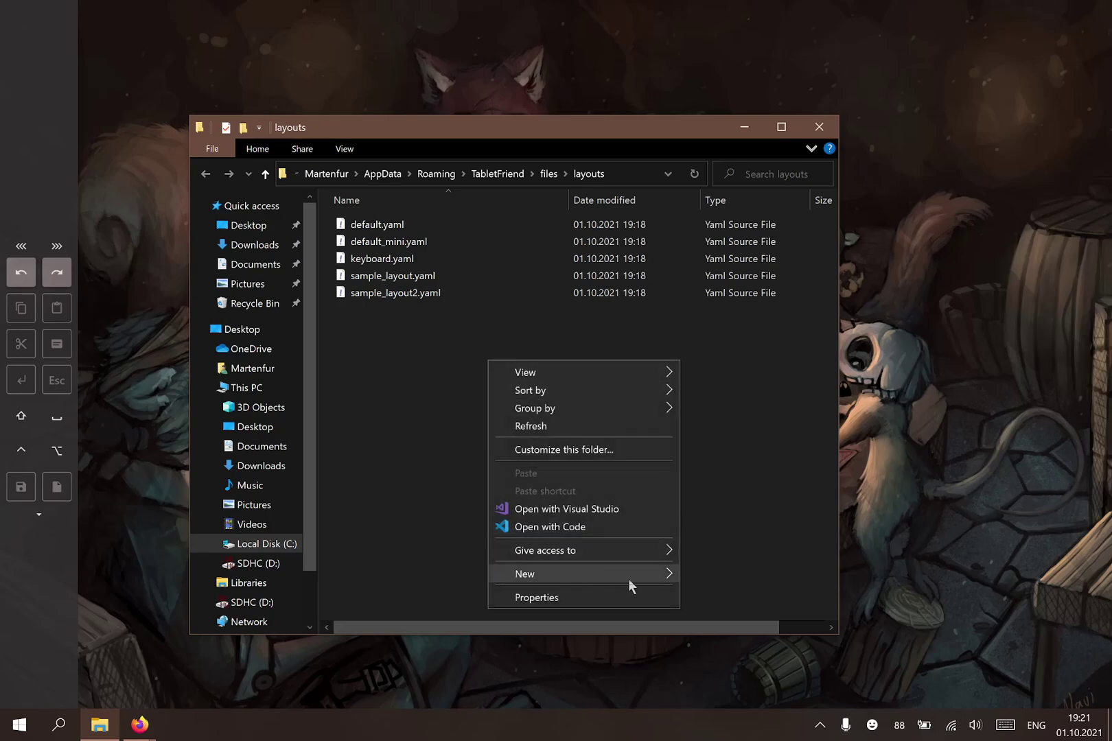
{"action": "mouse_move", "coordinate": [628, 577]}
{"action": "left_click", "coordinate": [737, 536]}
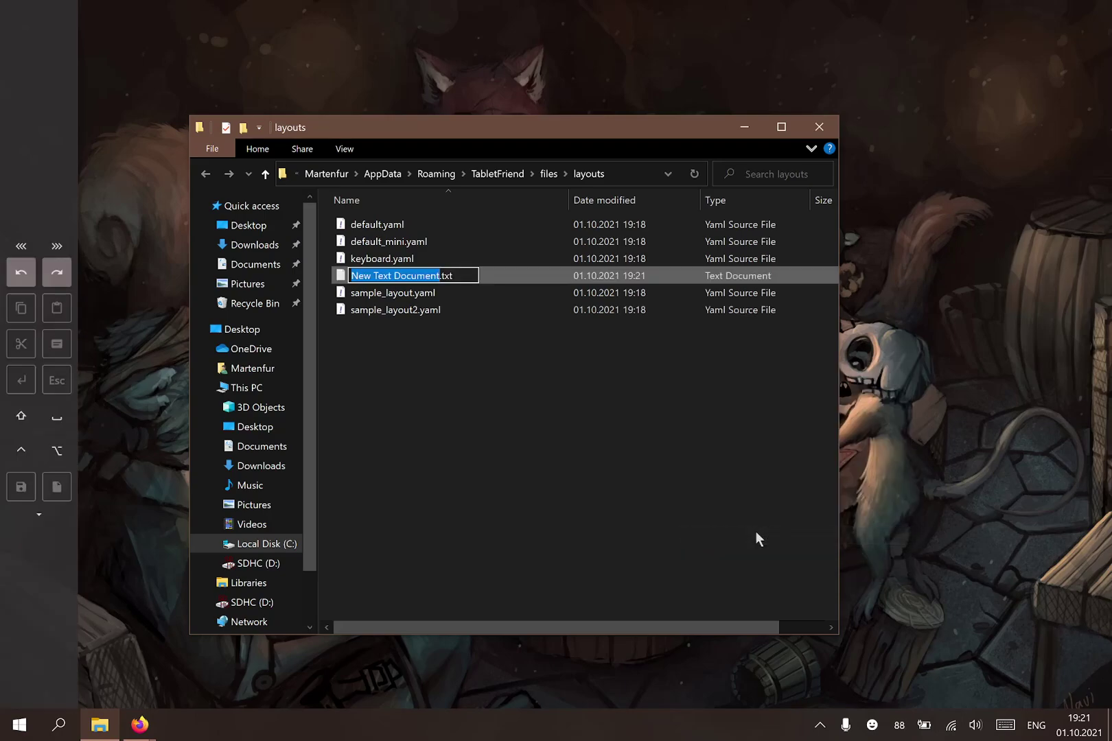
{"action": "key", "text": "ctrl+a"}
{"action": "type", "text": "new_layout.yaml"}
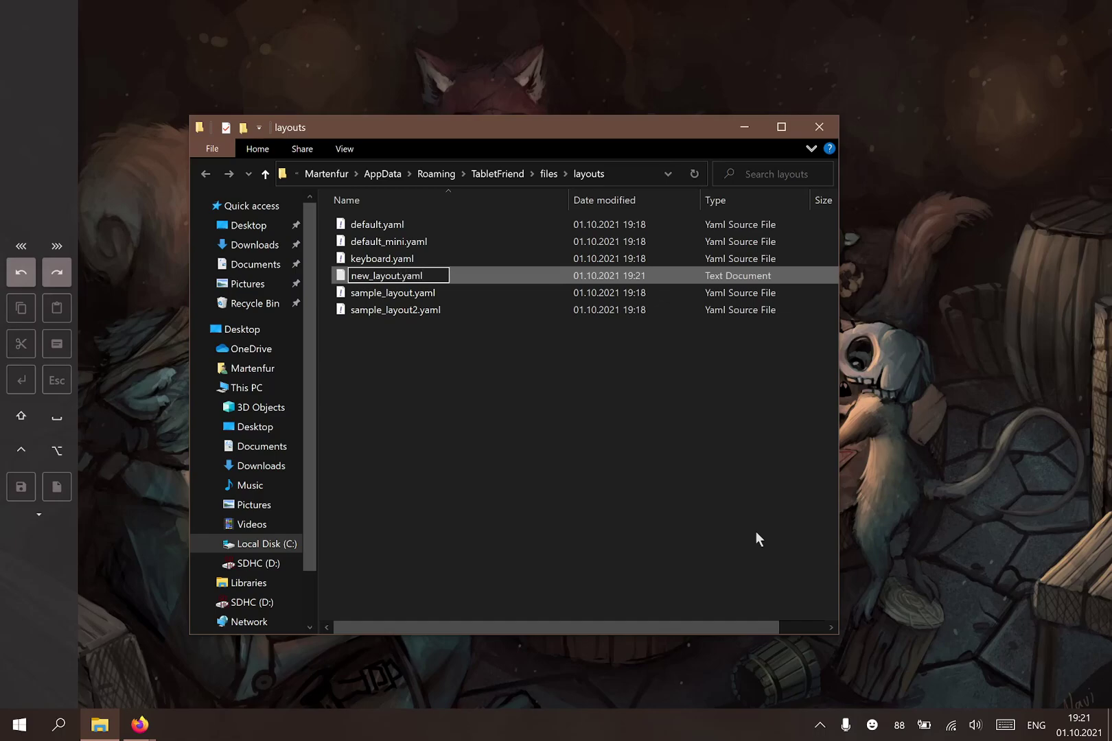
{"action": "key", "text": "Return"}
{"action": "key", "text": "Return"}
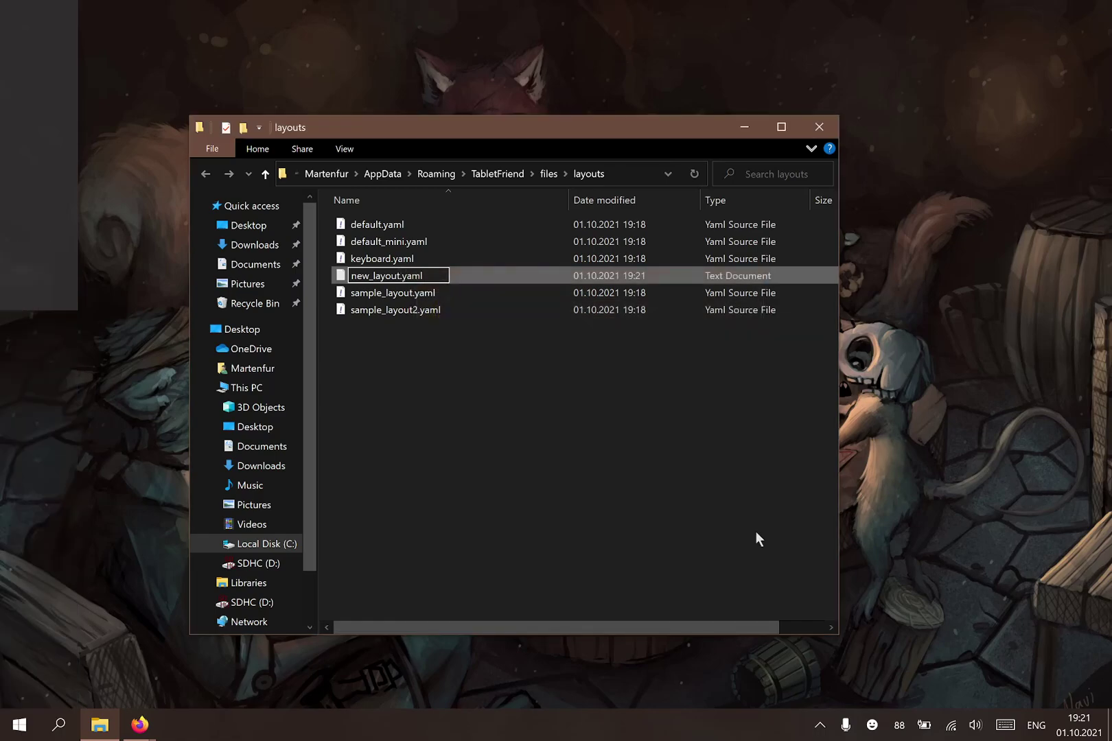
Step: Open new_layout.yaml in VS Code and add a theme section with button_size: 64
{"action": "double_click", "coordinate": [409, 282]}
{"action": "type", "text": "theme:"}
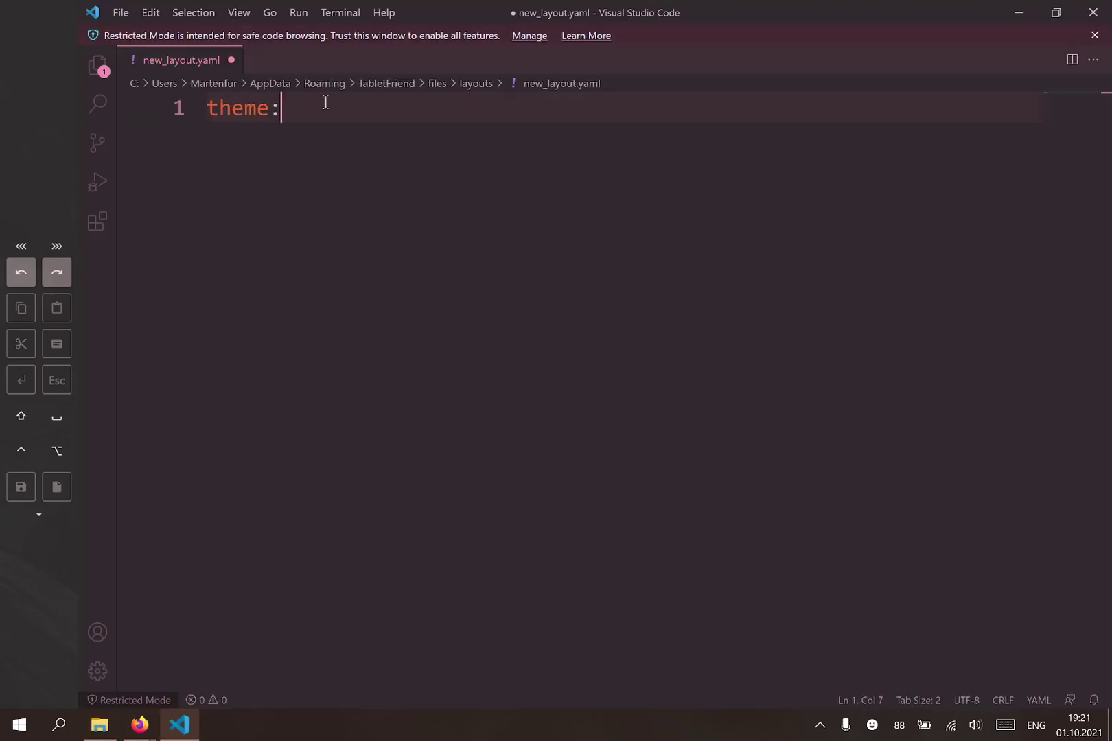
{"action": "key", "text": "Return"}
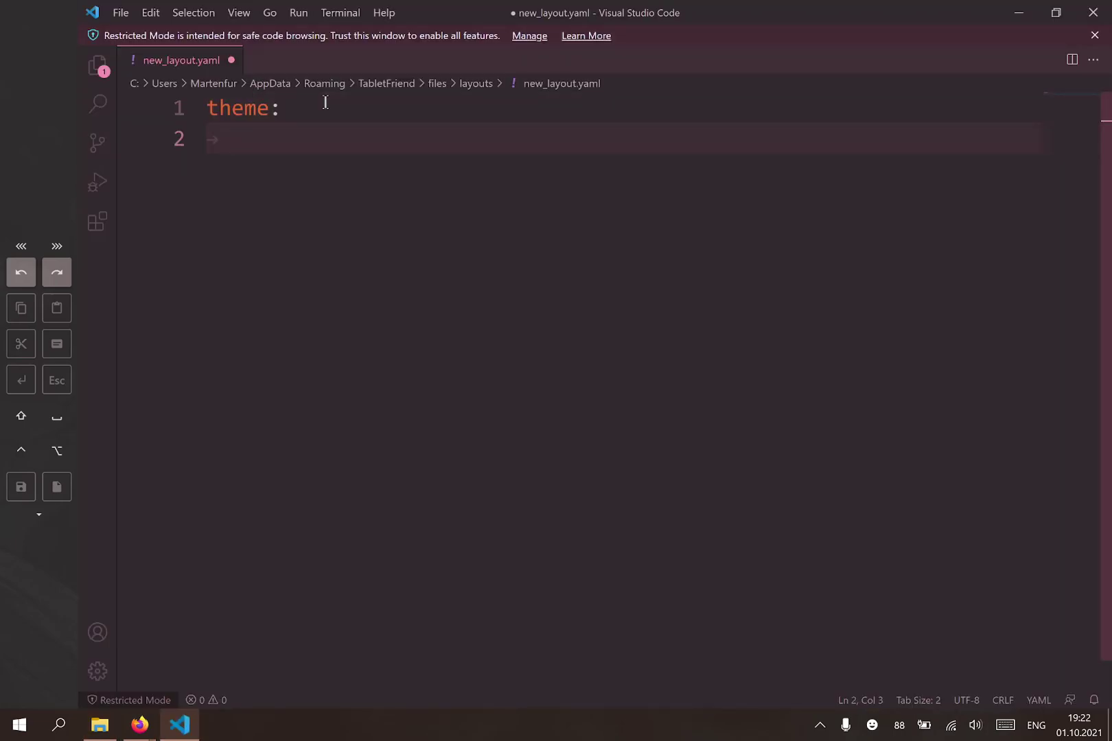
{"action": "type", "text": "button_"}
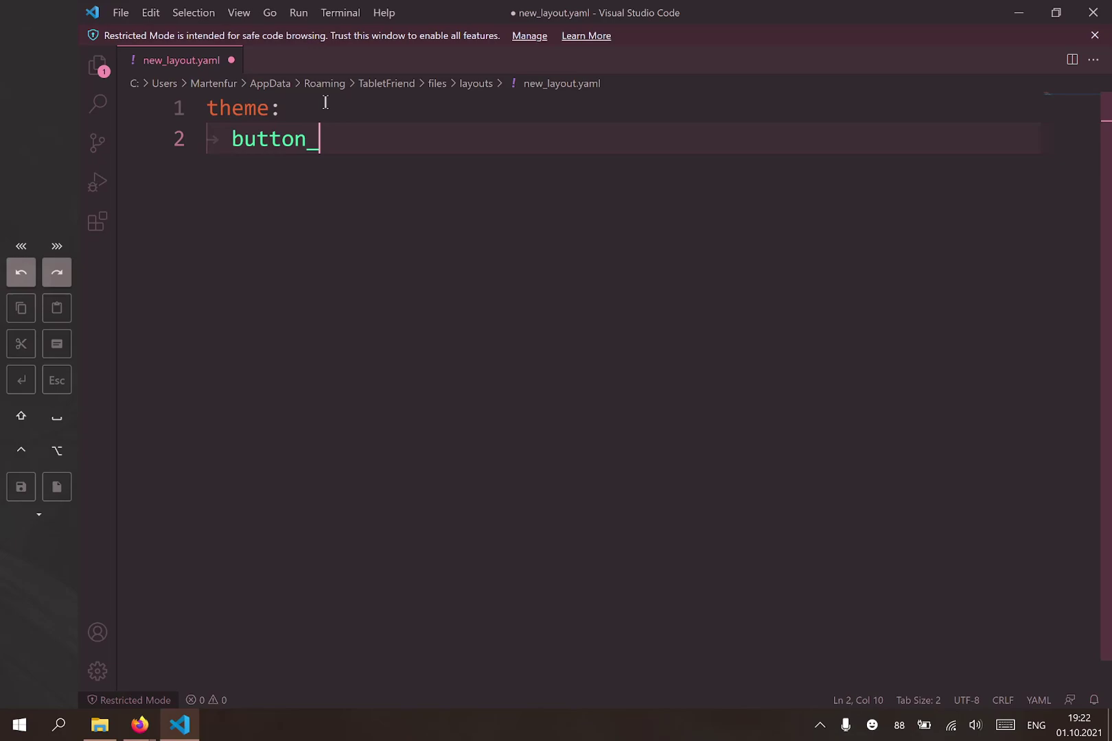
{"action": "type", "text": "size: "}
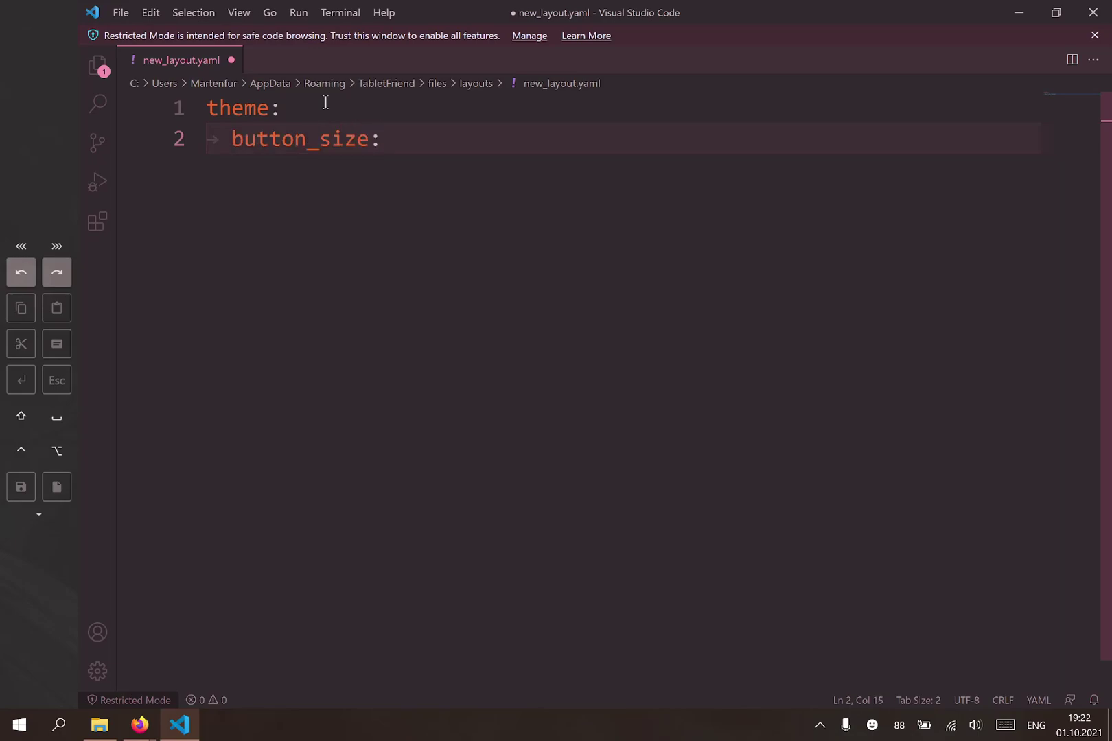
{"action": "type", "text": "64"}
{"action": "key", "text": "Return"}
{"action": "key", "text": "BackSpace"}
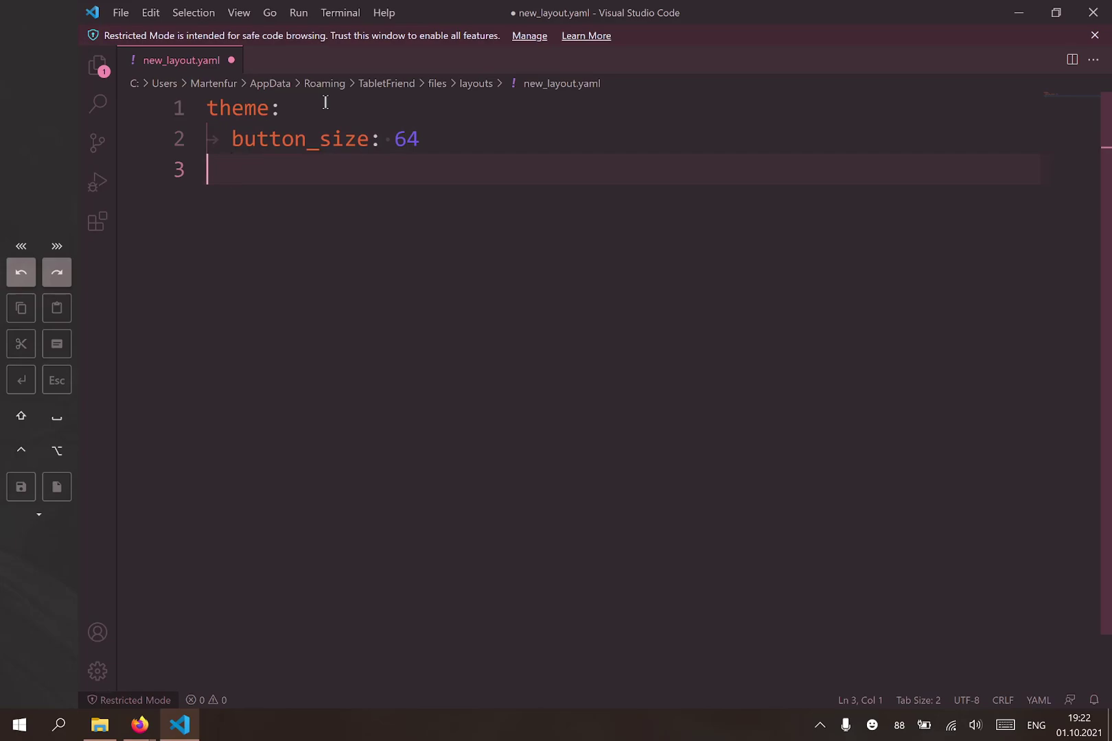
Step: Add a buttons section with new_button using text: a and action: a, then save
{"action": "key", "text": "Return"}
{"action": "type", "text": "bu"}
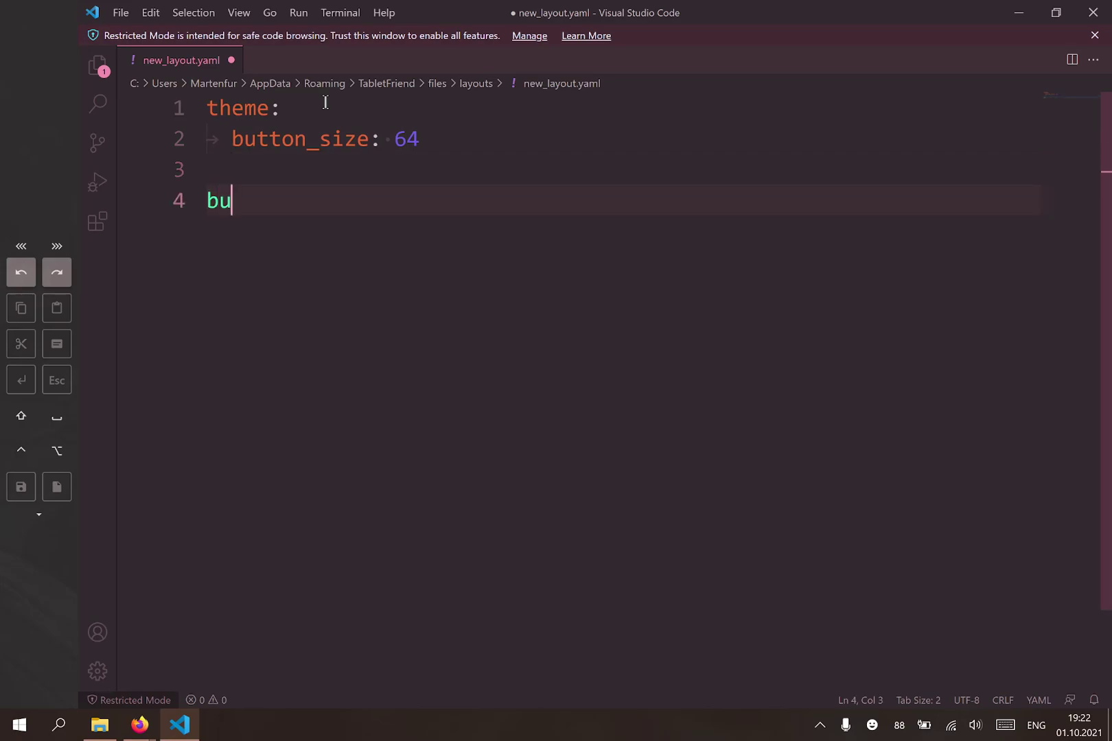
{"action": "type", "text": "ttons:"}
{"action": "key", "text": "Return"}
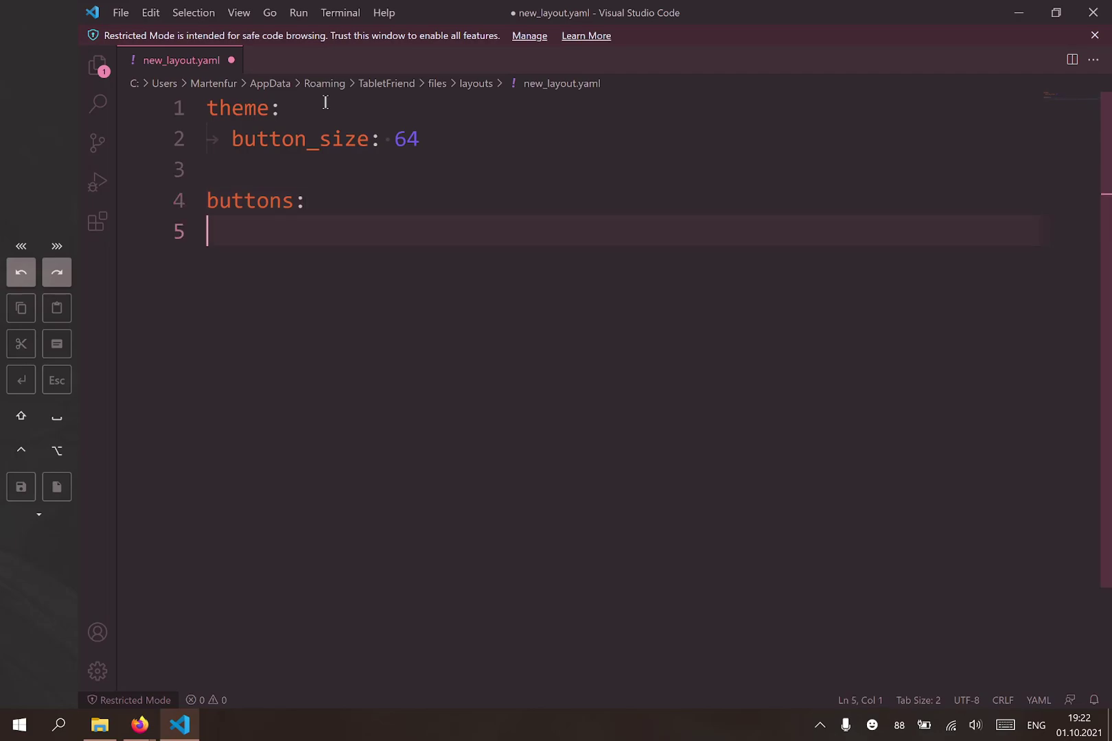
{"action": "type", "text": "new_button:"}
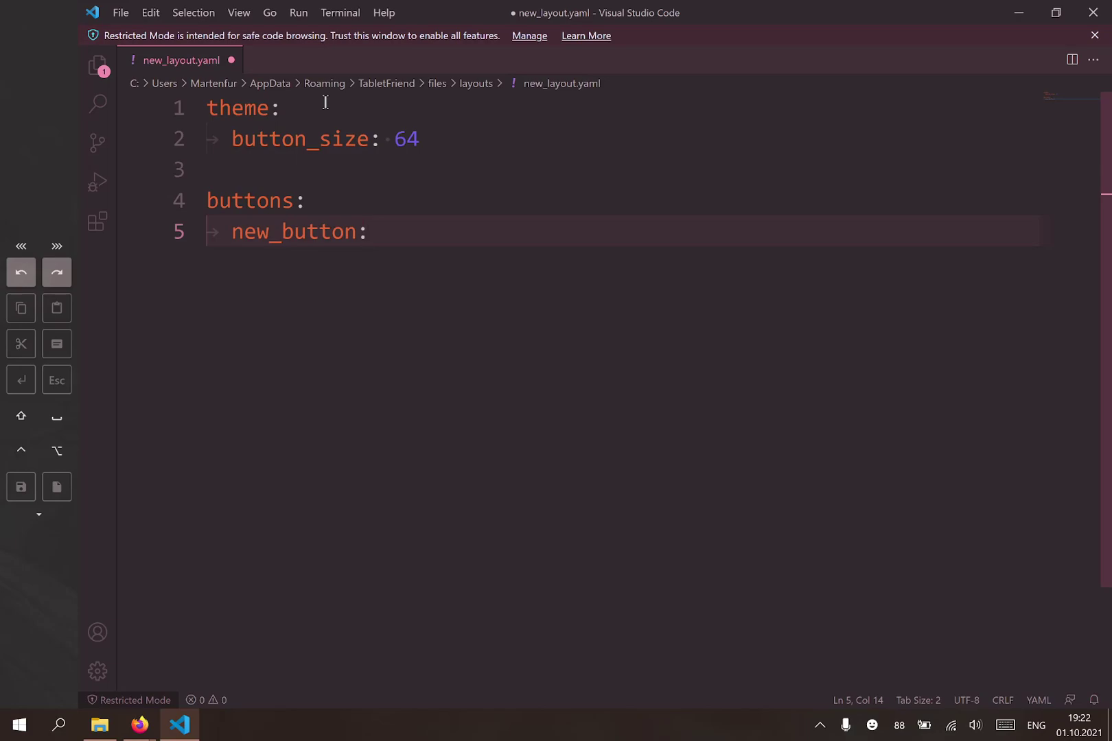
{"action": "key", "text": "Return"}
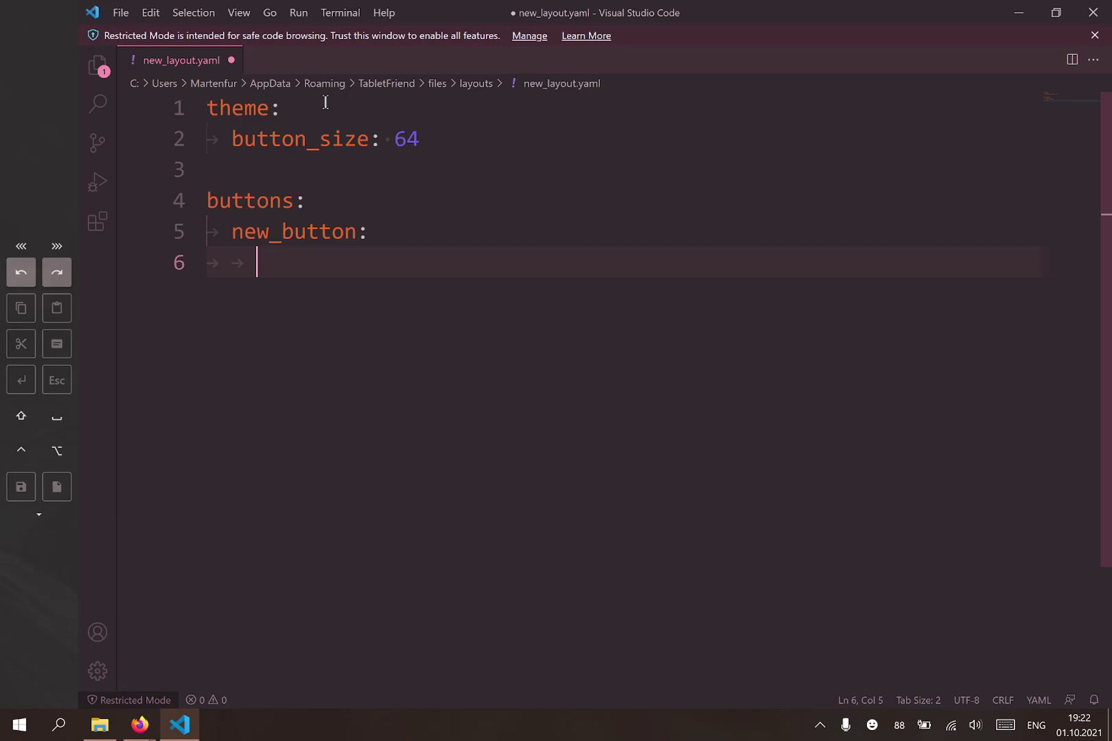
{"action": "type", "text": "text: a"}
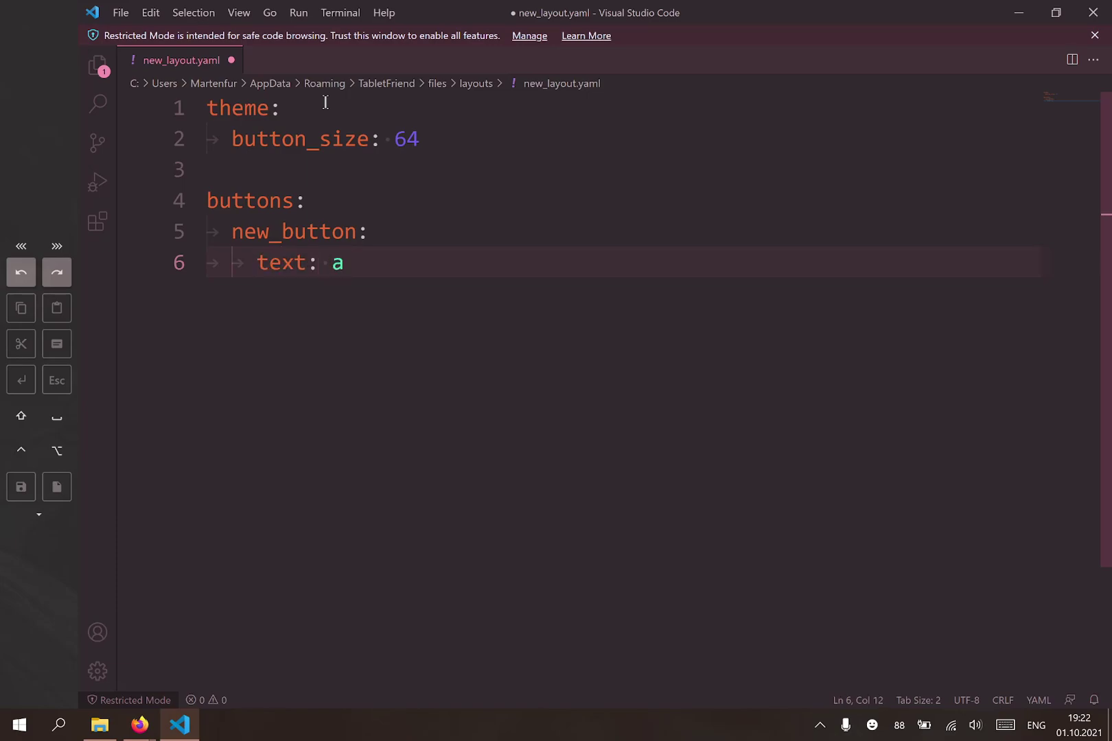
{"action": "key", "text": "Return"}
{"action": "type", "text": "act"}
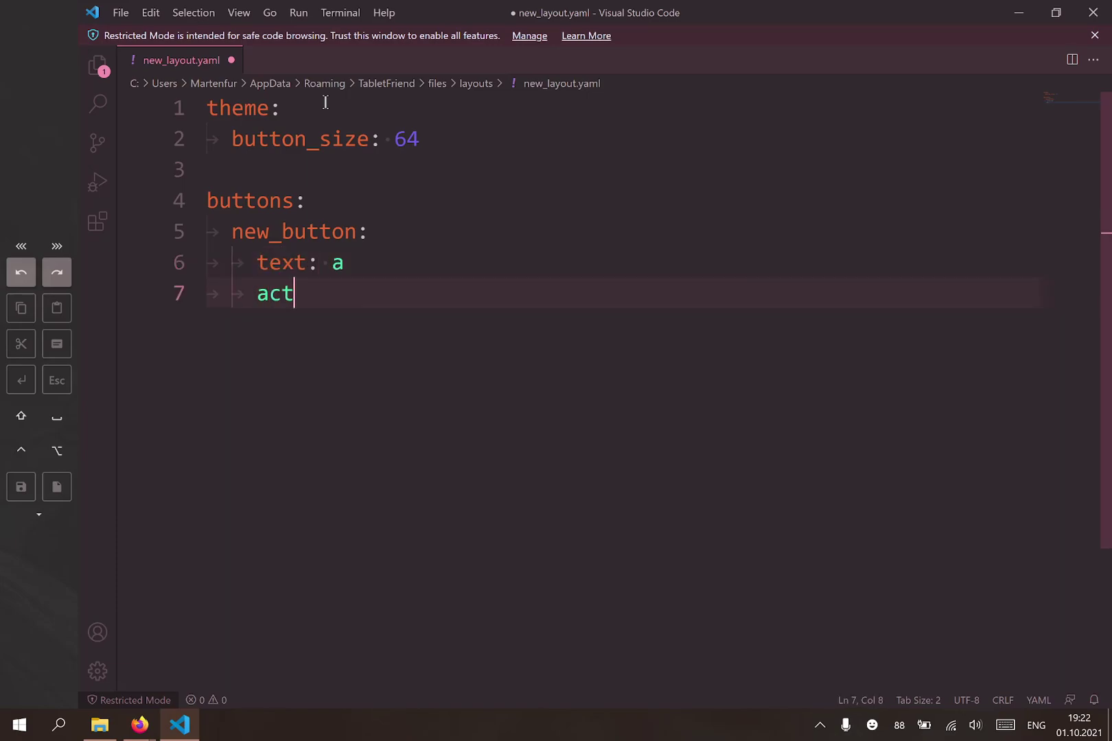
{"action": "type", "text": "ion: a"}
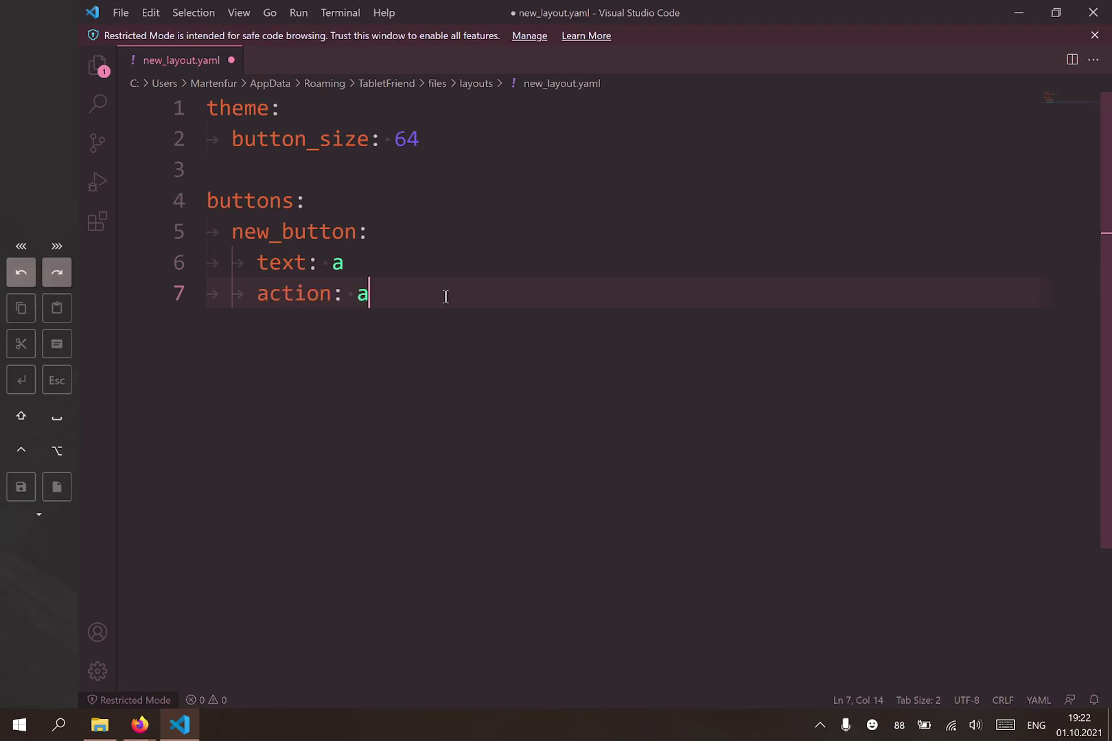
{"action": "key", "text": "ctrl+s"}
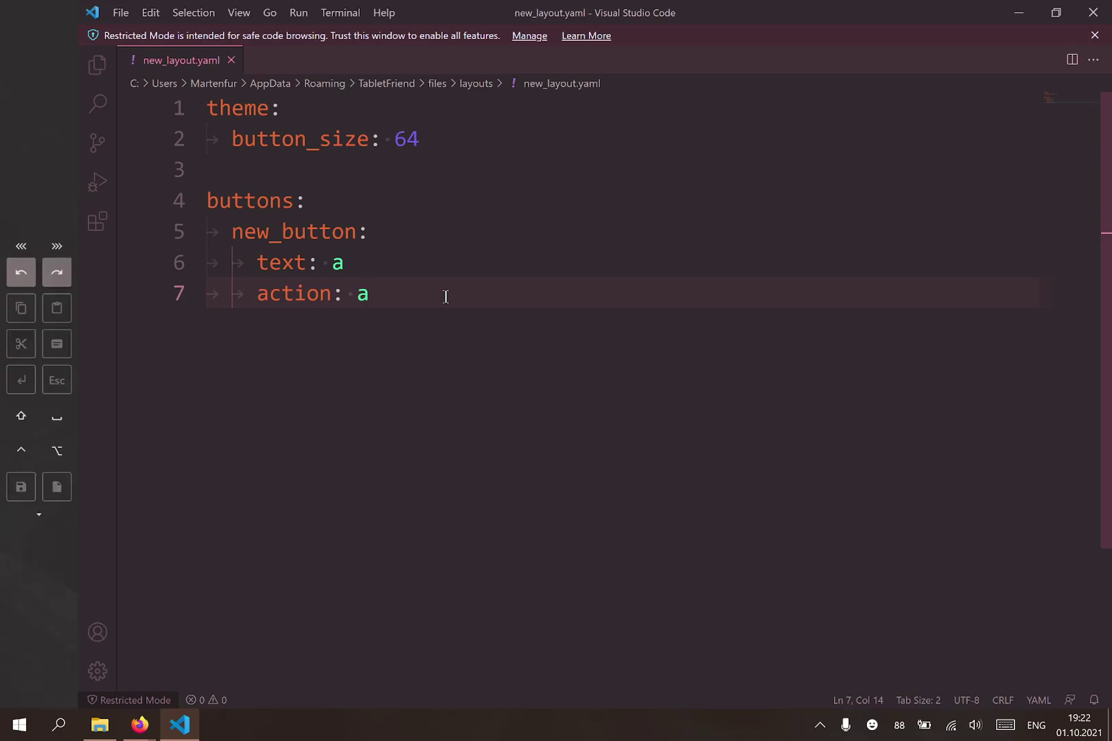
Step: Switch the toolbar to 'new layout' and test its a key
{"action": "right_click", "coordinate": [36, 184]}
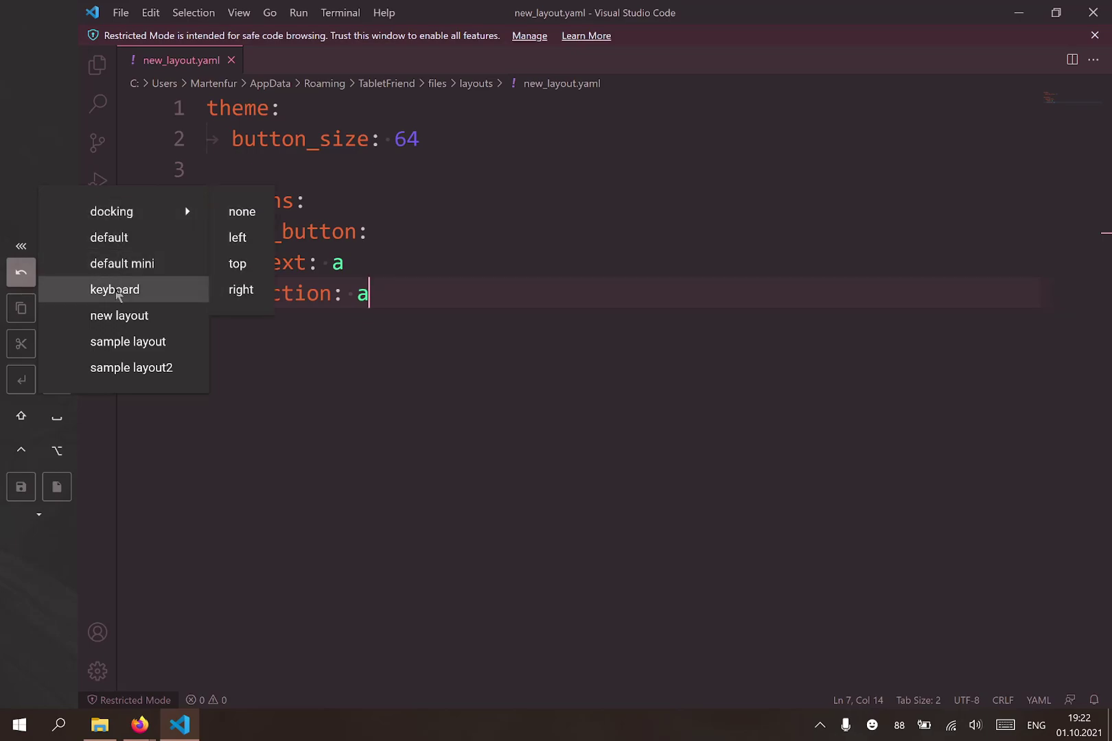
{"action": "left_click", "coordinate": [117, 317]}
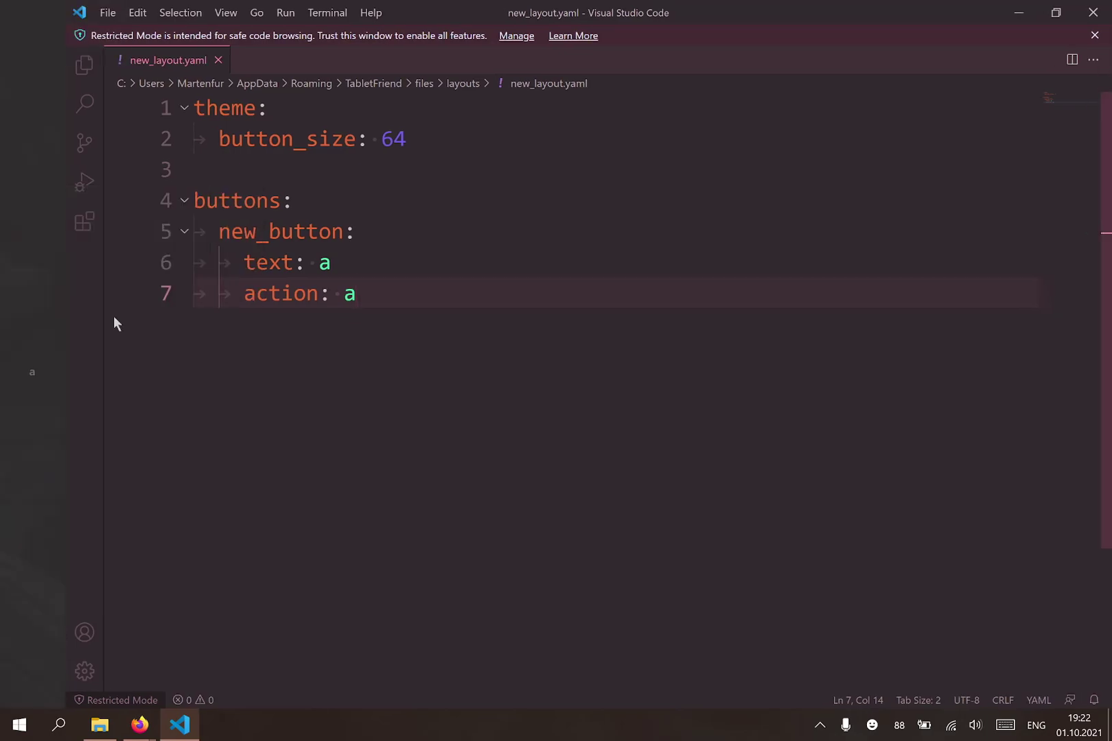
{"action": "left_click", "coordinate": [32, 376]}
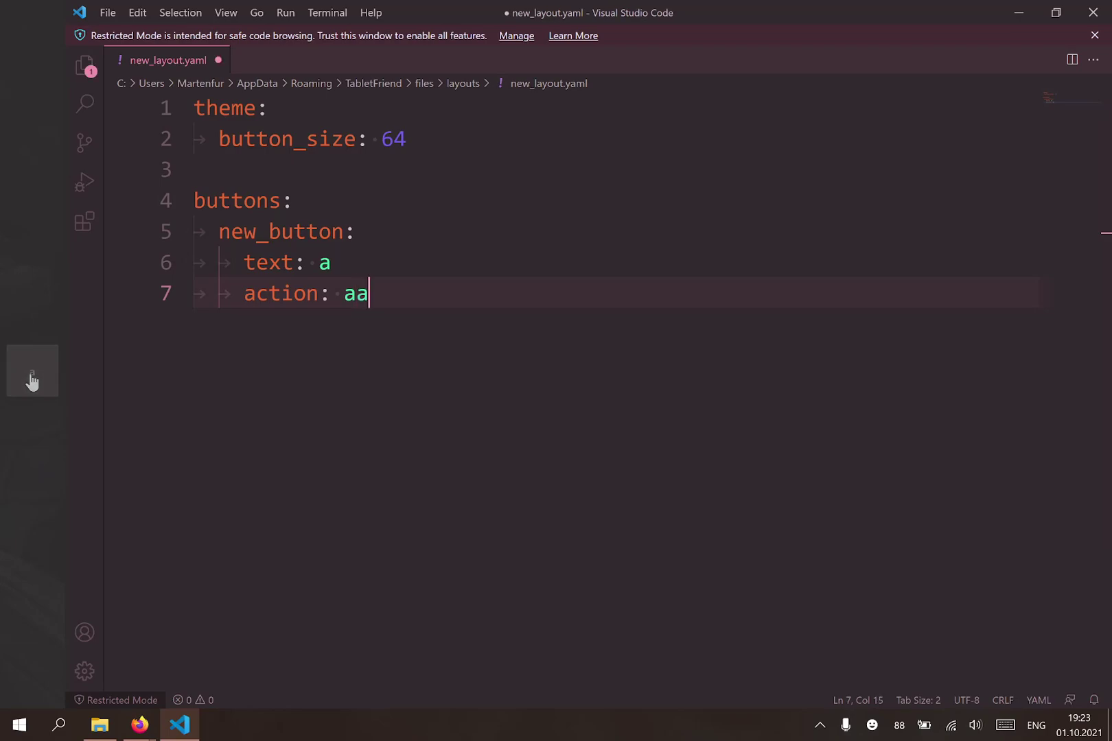
{"action": "left_click", "coordinate": [32, 376]}
{"action": "left_click", "coordinate": [31, 377]}
{"action": "left_click", "coordinate": [32, 376]}
Step: Remove the stray a characters and add size: 2,1 under new_button
{"action": "key", "text": "BackSpace"}
{"action": "key", "text": "BackSpace"}
{"action": "key", "text": "BackSpace"}
{"action": "key", "text": "BackSpace"}
{"action": "key", "text": "Return"}
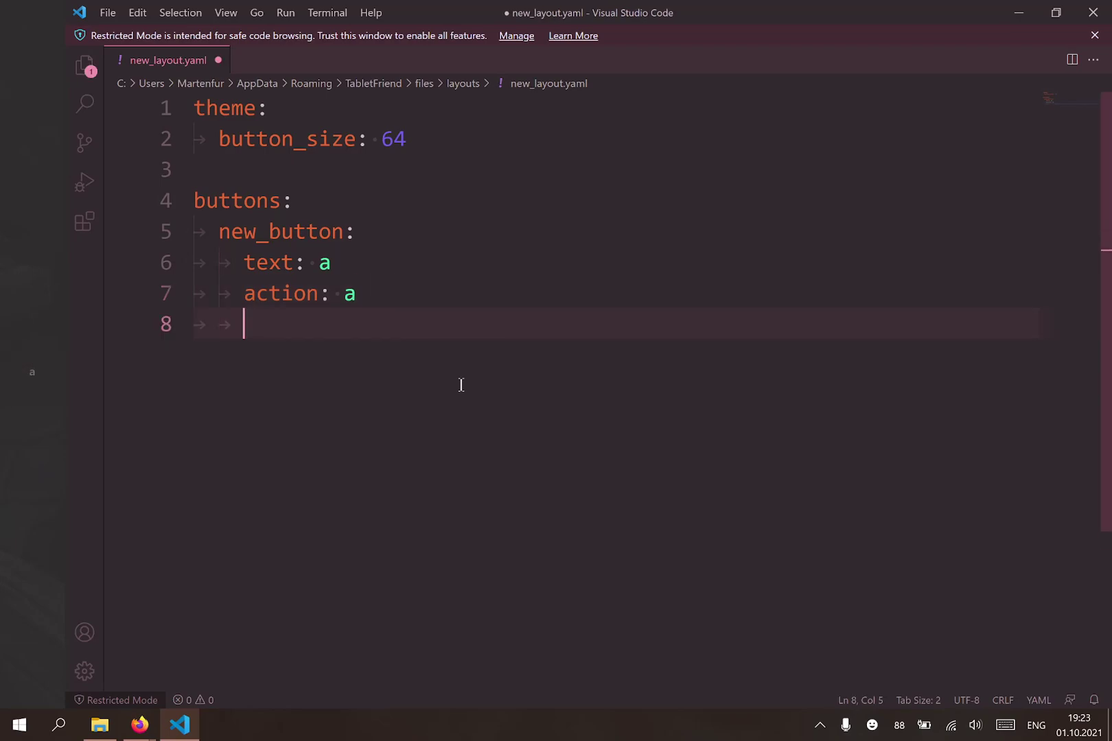
{"action": "type", "text": "size: 2,1"}
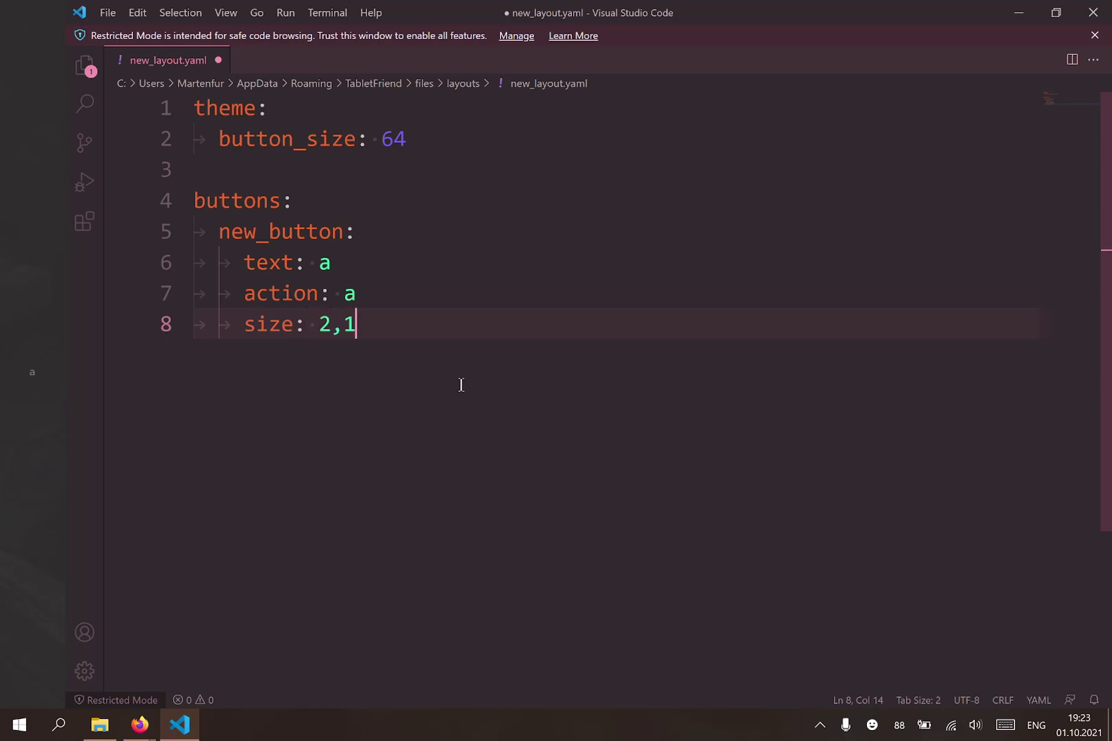
Step: Save the size change and add a copy button with text copy and action ctrl+c
{"action": "key", "text": "ctrl+s"}
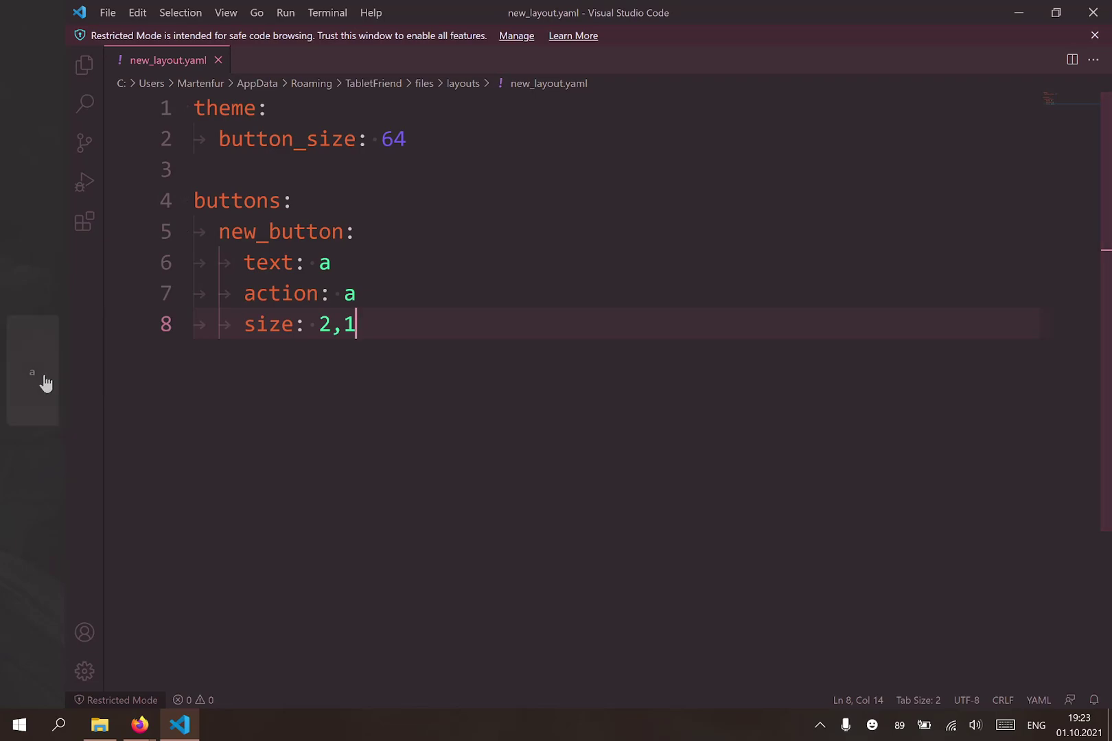
{"action": "key", "text": "Return"}
{"action": "key", "text": "BackSpace"}
{"action": "type", "text": "copy:"}
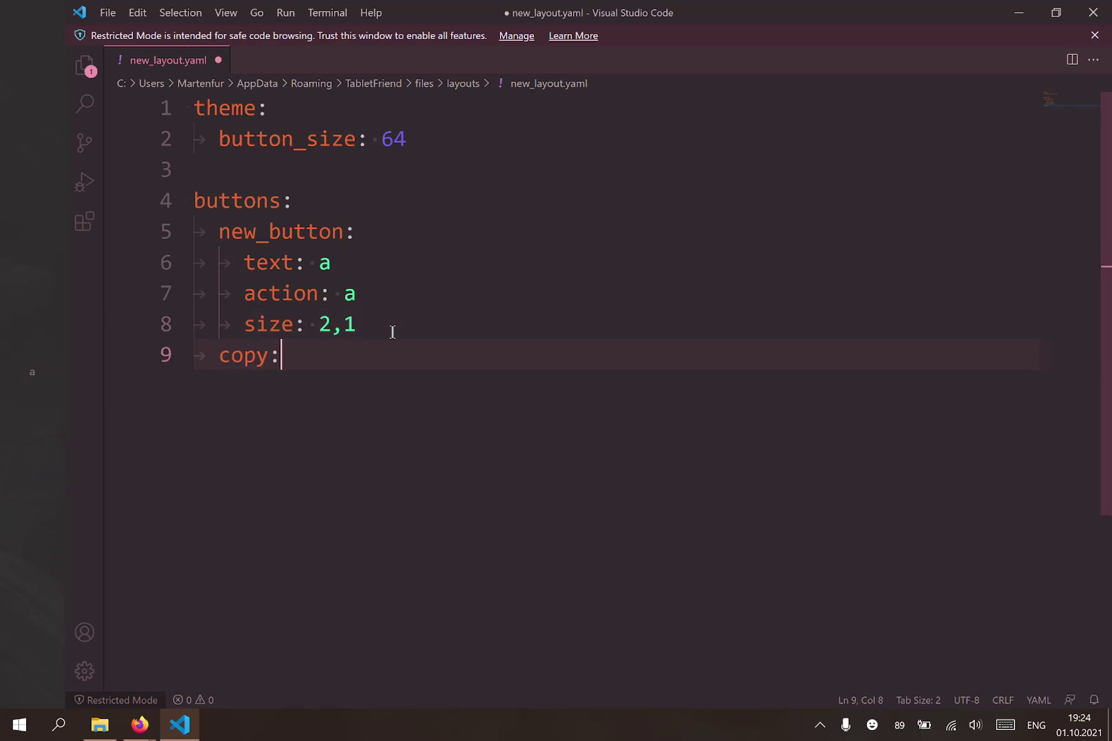
{"action": "key", "text": "Return"}
{"action": "key", "text": "Tab"}
{"action": "type", "text": "text: copy"}
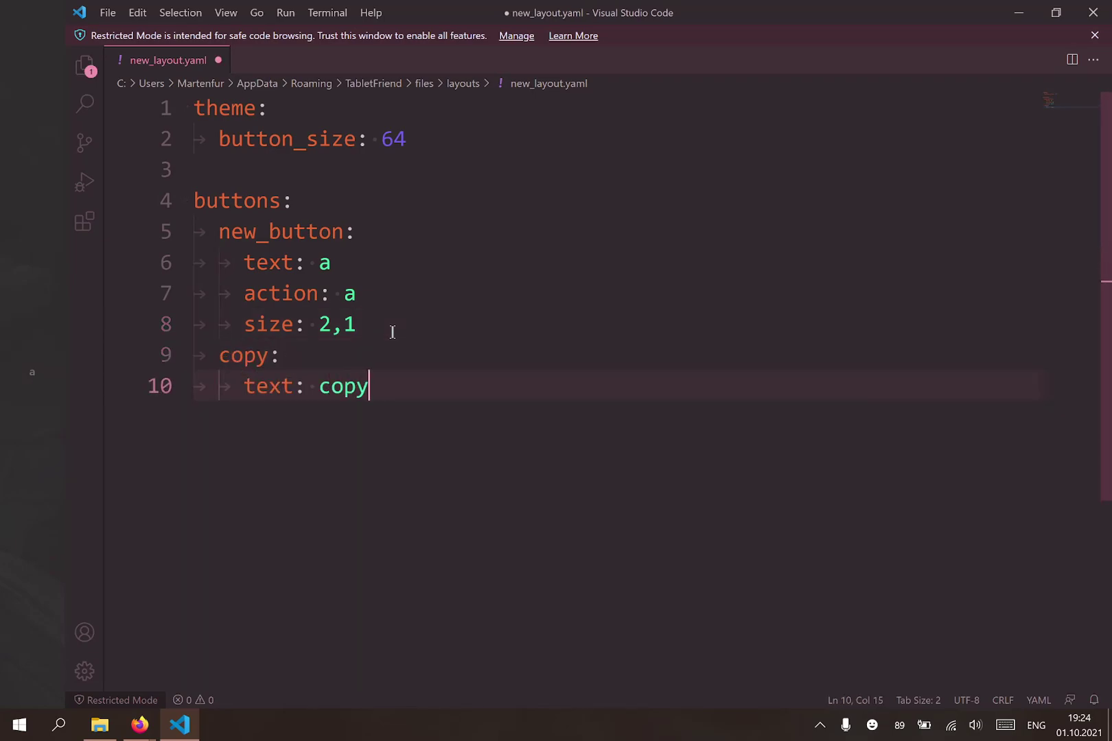
{"action": "key", "text": "Return"}
{"action": "type", "text": "action: ctrl+c"}
{"action": "key", "text": "Return"}
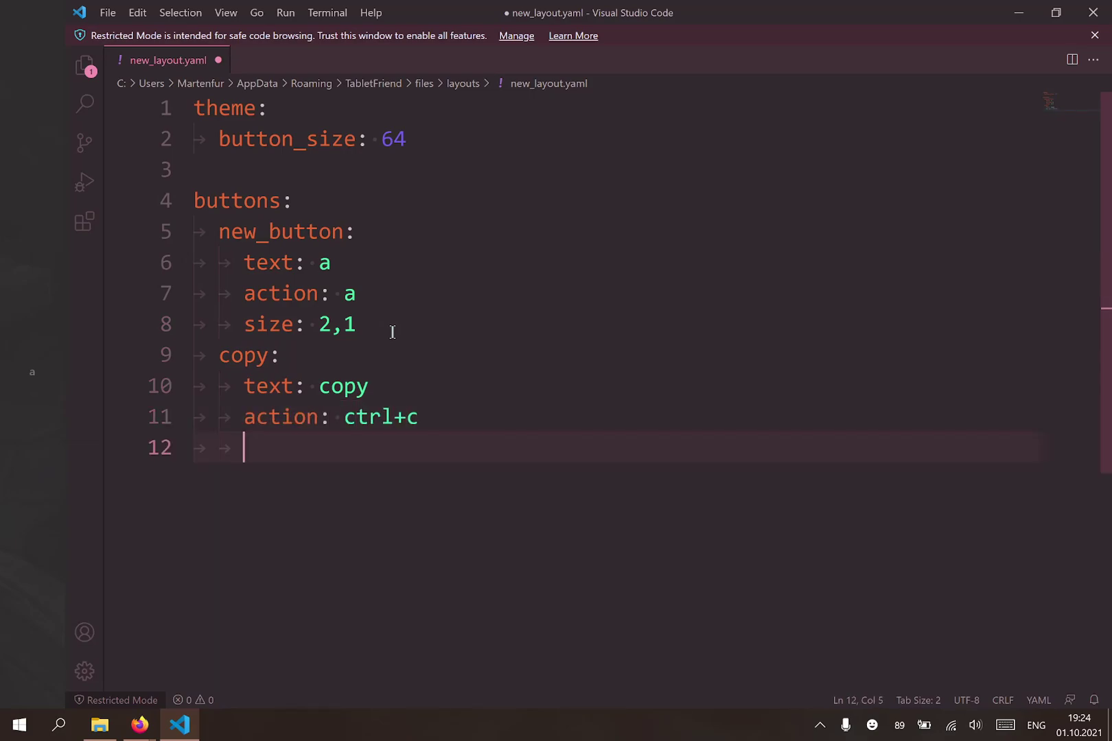
Step: Duplicate the copy block and rename the duplicate button to paste
{"action": "key", "text": "shift+Up"}
{"action": "key", "text": "shift+Up"}
{"action": "key", "text": "shift+Up"}
{"action": "key", "text": "ctrl+c"}
{"action": "key", "text": "Right"}
{"action": "key", "text": "ctrl+v"}
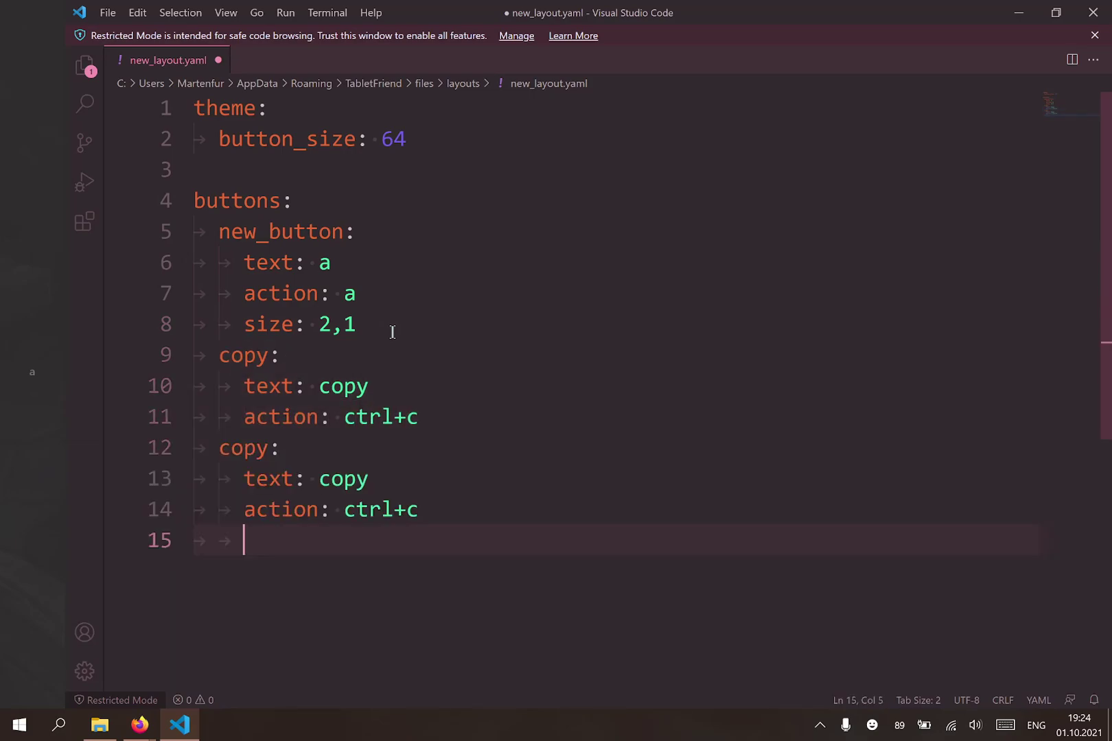
{"action": "key", "text": "Up"}
{"action": "key", "text": "Up"}
{"action": "key", "text": "Up"}
{"action": "key", "text": "ctrl+BackSpace"}
{"action": "key", "text": "ctrl+Delete"}
{"action": "type", "text": "paste"}
Step: Set the paste button's text to paste and its action to ctrl+v, then save
{"action": "key", "text": "Down"}
{"action": "key", "text": "End"}
{"action": "key", "text": "ctrl+BackSpace"}
{"action": "type", "text": "paste"}
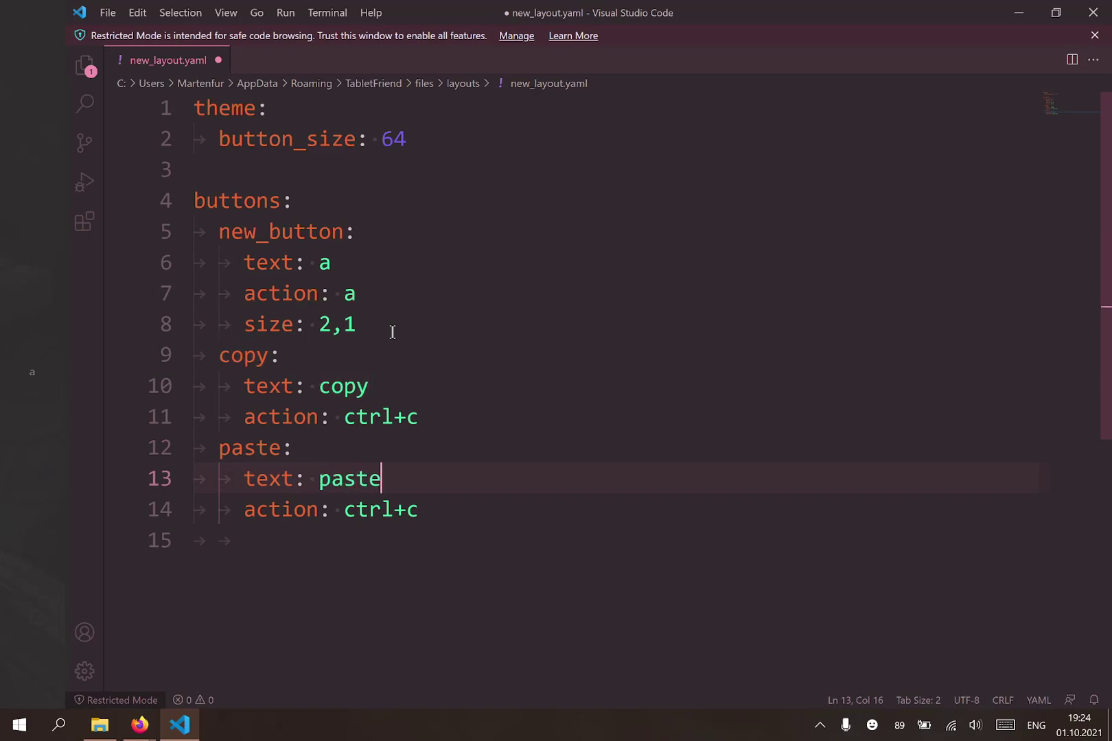
{"action": "key", "text": "Down"}
{"action": "key", "text": "End"}
{"action": "key", "text": "BackSpace"}
{"action": "type", "text": "v"}
{"action": "key", "text": "ctrl+s"}
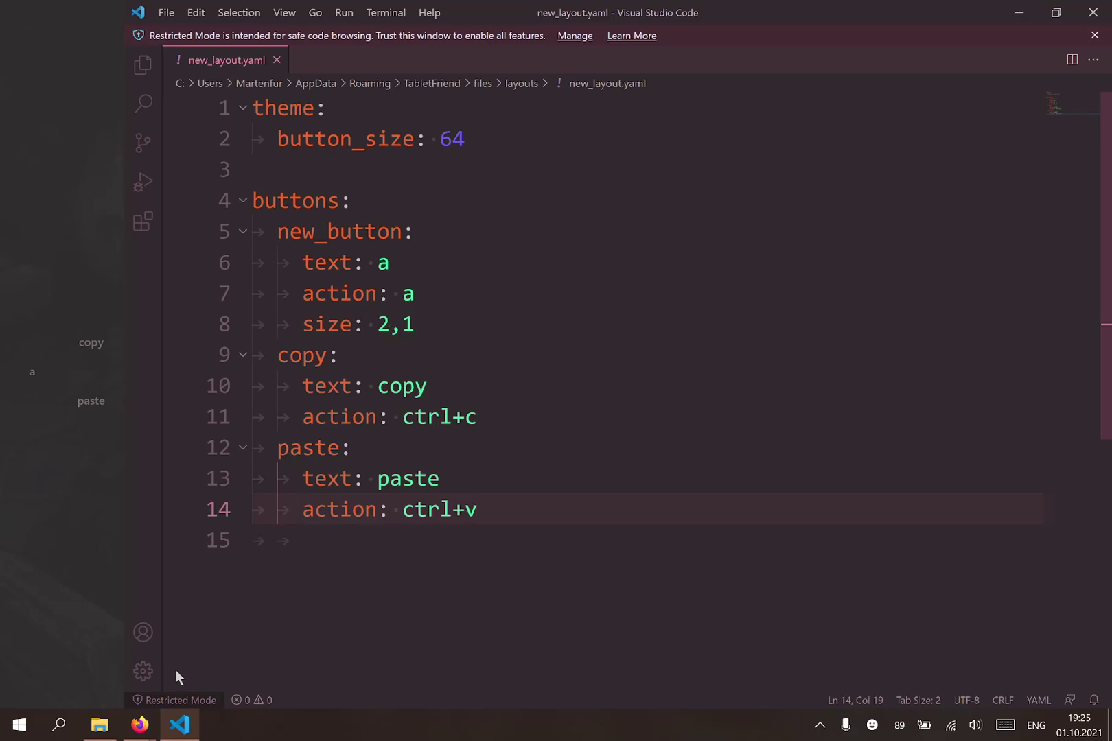
Step: Open materialdesignicons.com in a new Firefox tab
{"action": "mouse_move", "coordinate": [139, 724]}
{"action": "left_click", "coordinate": [230, 653]}
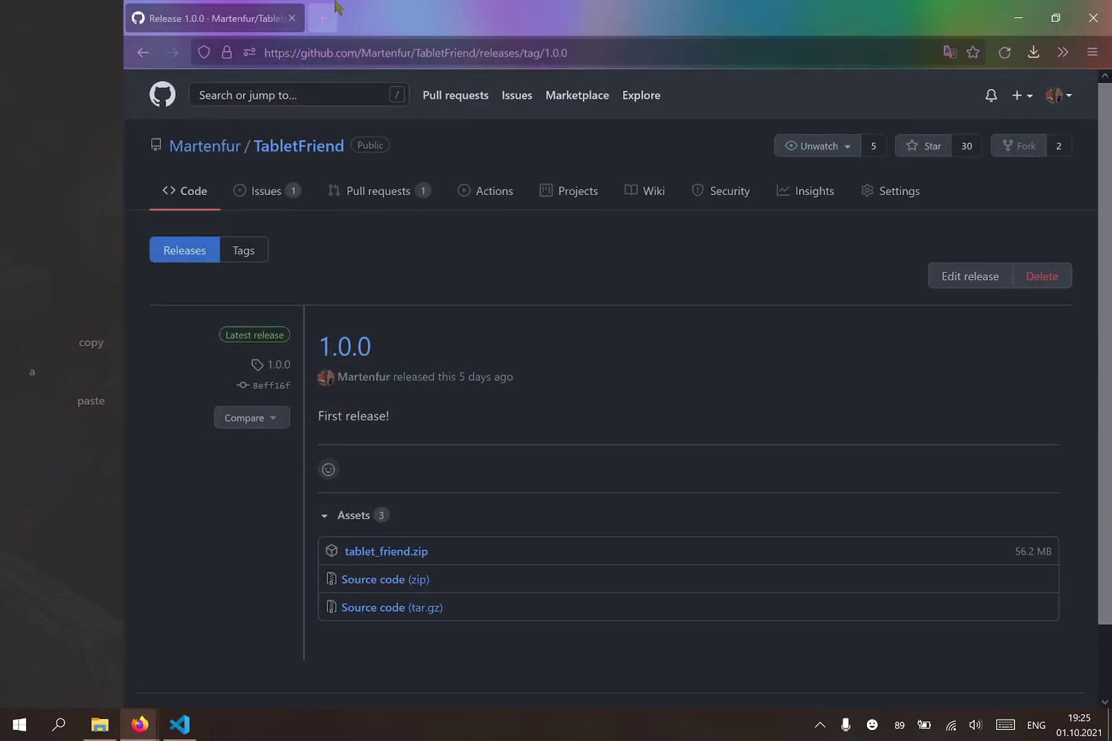
{"action": "left_click", "coordinate": [334, 8]}
{"action": "type", "text": "materi"}
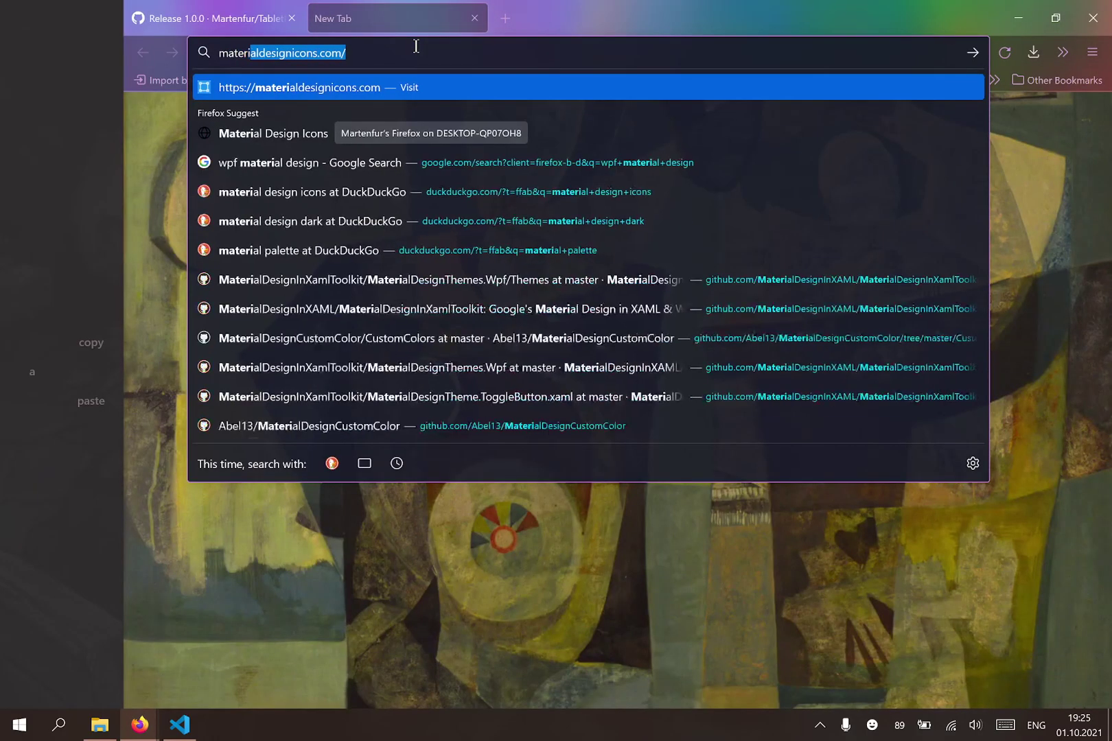
{"action": "type", "text": "aldesign"}
{"action": "key", "text": "Return"}
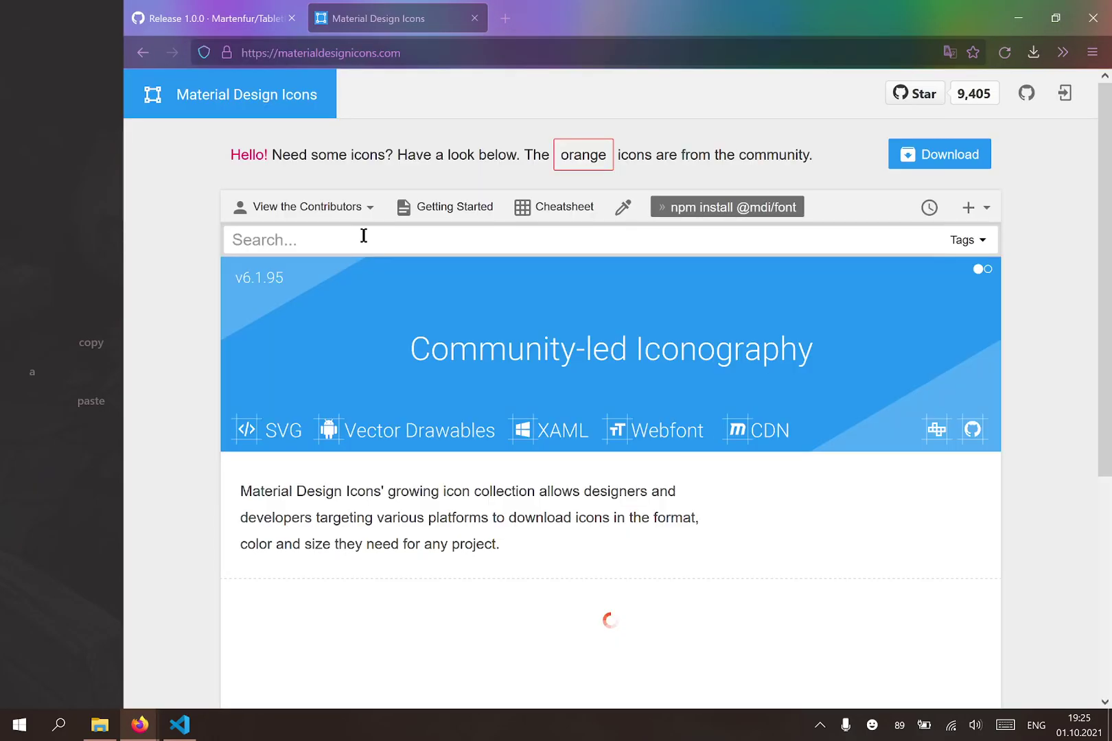
Step: Search for copy, open the content-copy icon and select its name
{"action": "left_click", "coordinate": [364, 236]}
{"action": "type", "text": "copy"}
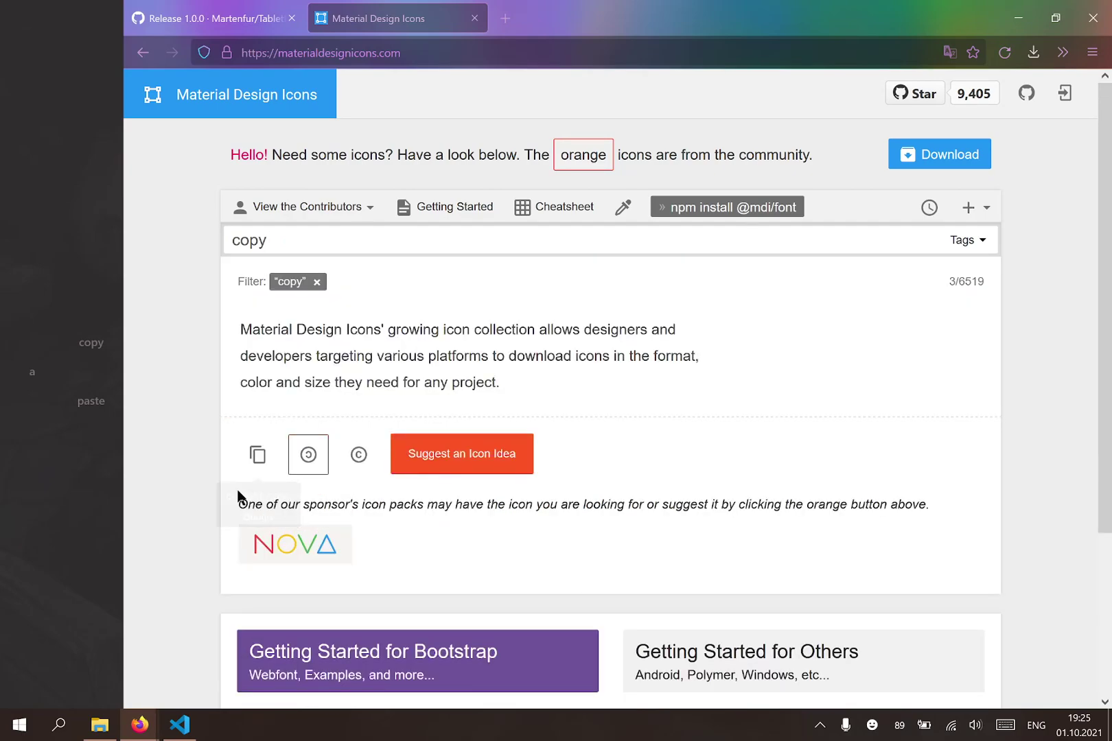
{"action": "left_click", "coordinate": [260, 466]}
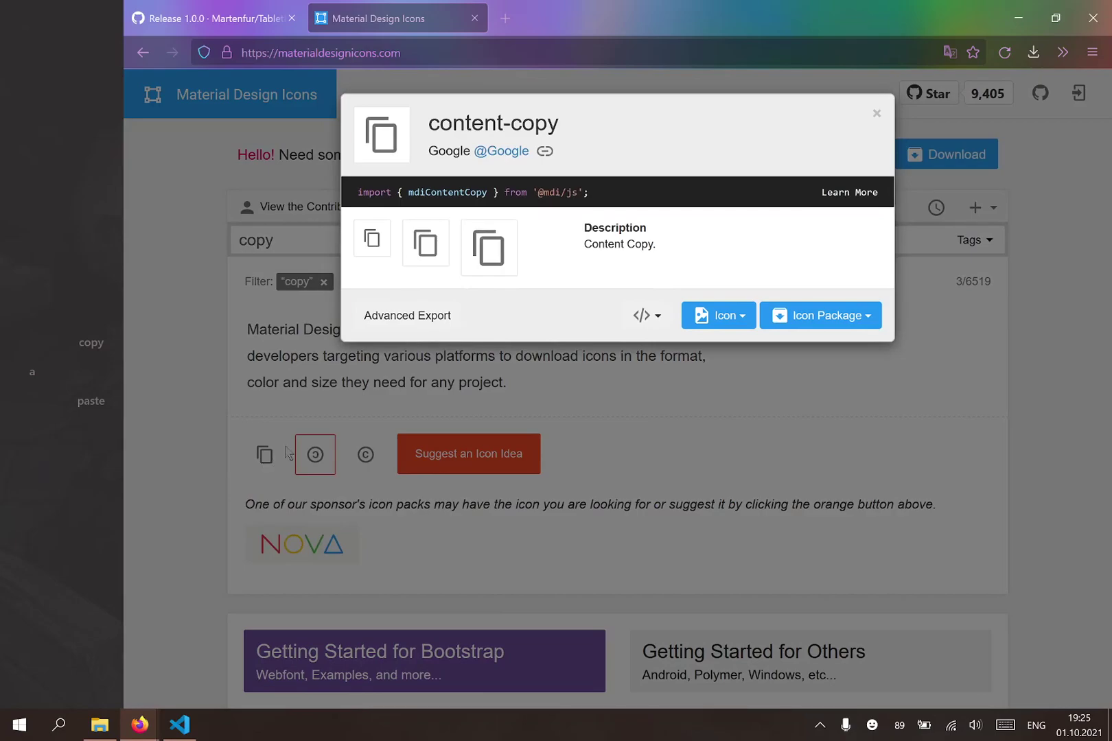
{"action": "left_click_drag", "start_coordinate": [559, 118], "coordinate": [429, 127]}
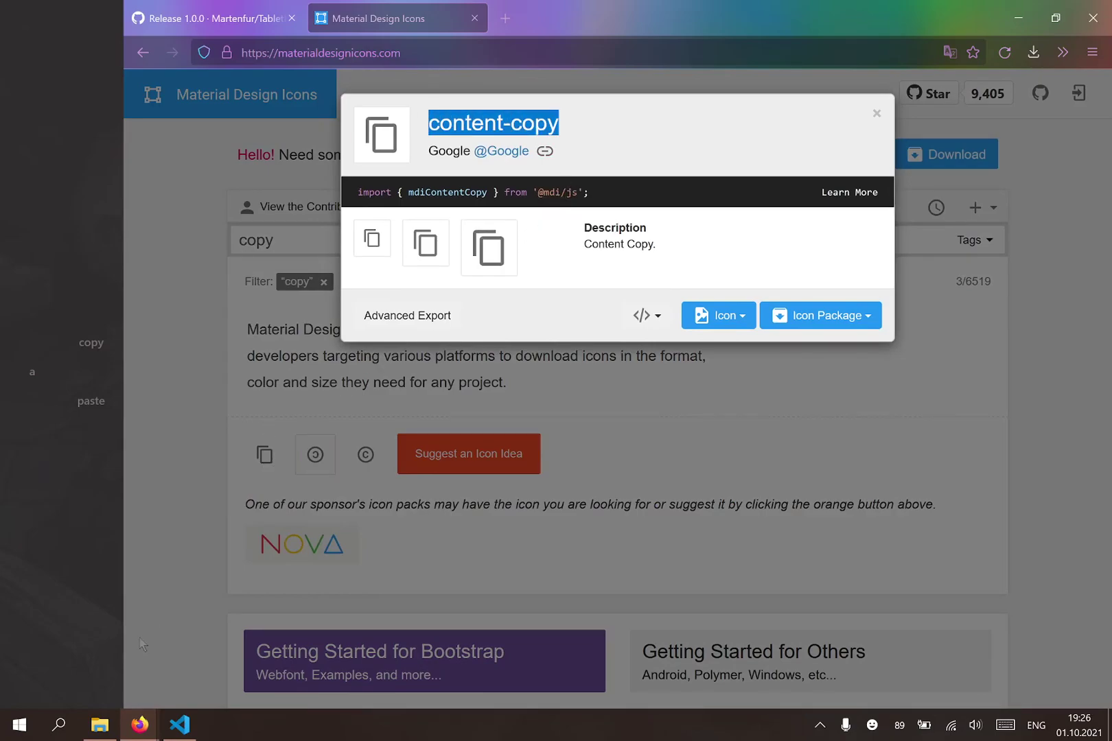
{"action": "left_click", "coordinate": [179, 724]}
Step: Give the copy button the content-copy icon
{"action": "left_click", "coordinate": [529, 416]}
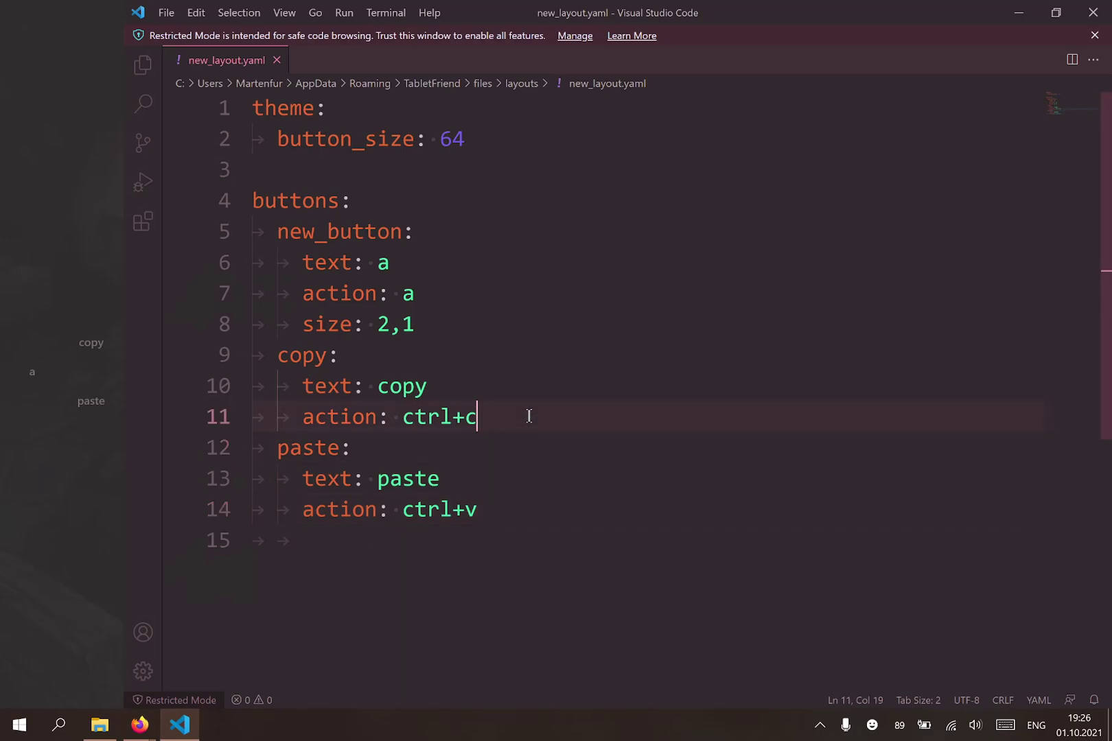
{"action": "key", "text": "Return"}
{"action": "type", "text": "icon:"}
{"action": "key", "text": "ctrl+v"}
Step: Give the paste button icon content-paste and style accent
{"action": "key", "text": "Down"}
{"action": "key", "text": "Down"}
{"action": "key", "text": "Down"}
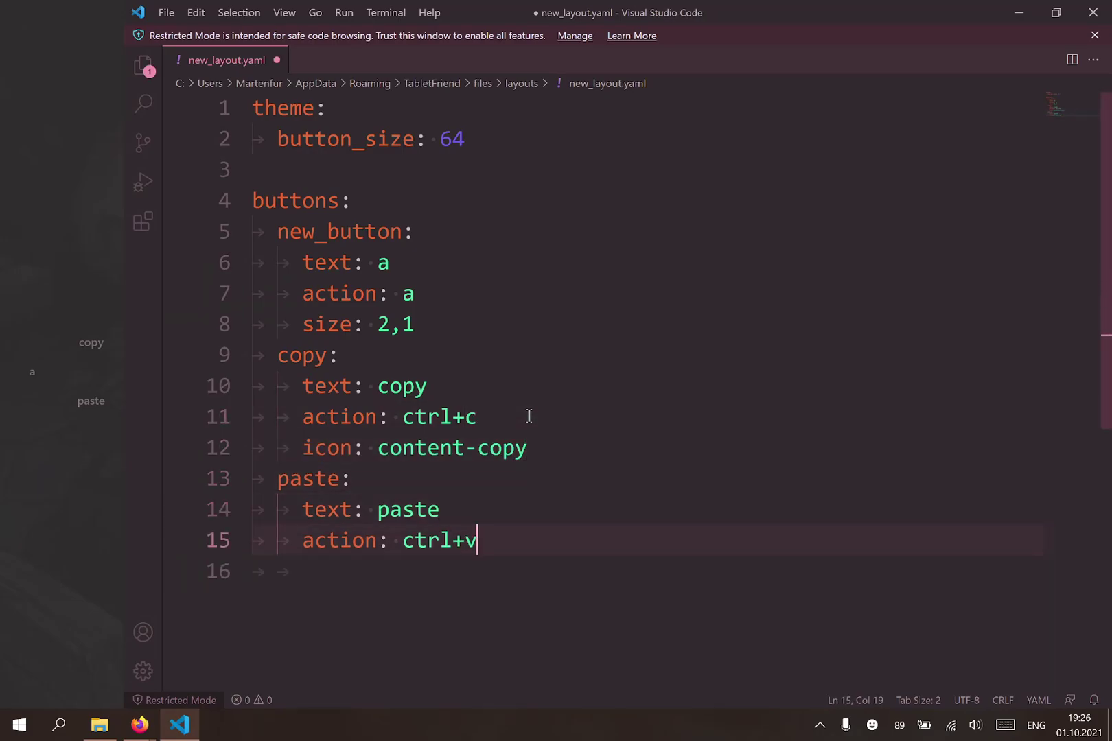
{"action": "key", "text": "Return"}
{"action": "type", "text": "icon: content-paste"}
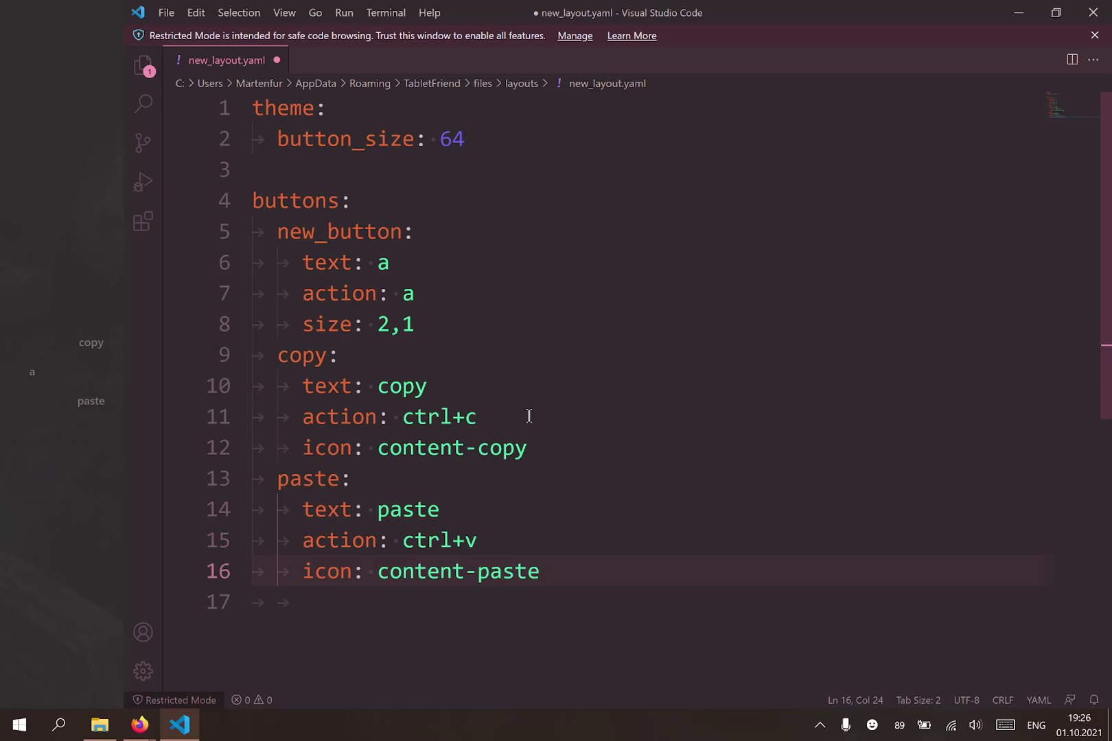
{"action": "key", "text": "Return"}
{"action": "type", "text": "style: accent"}
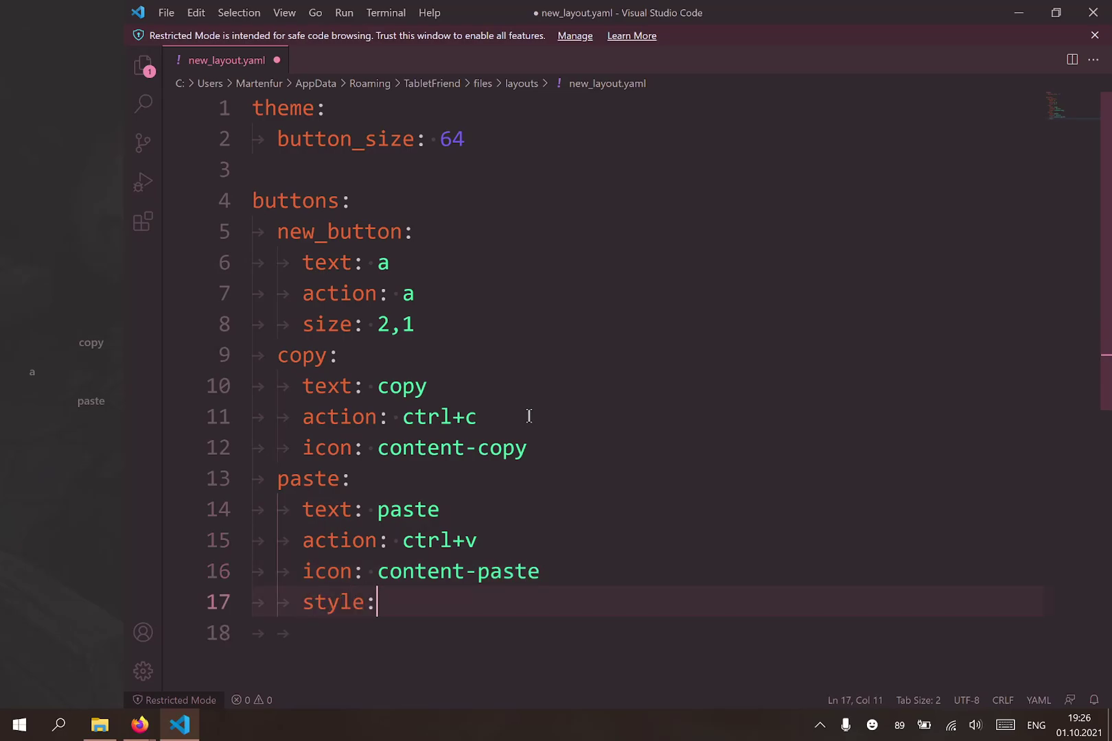
Step: Add style accent to the copy button and save the layout
{"action": "left_click", "coordinate": [538, 453]}
{"action": "key", "text": "Return"}
{"action": "type", "text": "style: accent"}
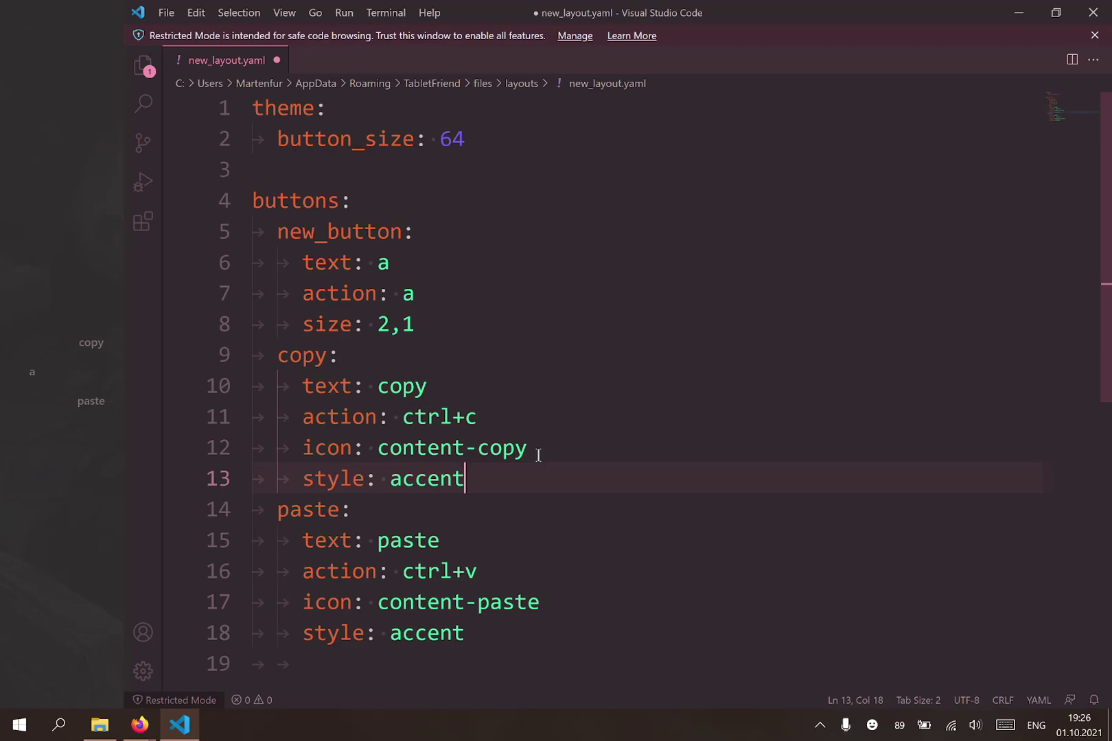
{"action": "key", "text": "ctrl+s"}
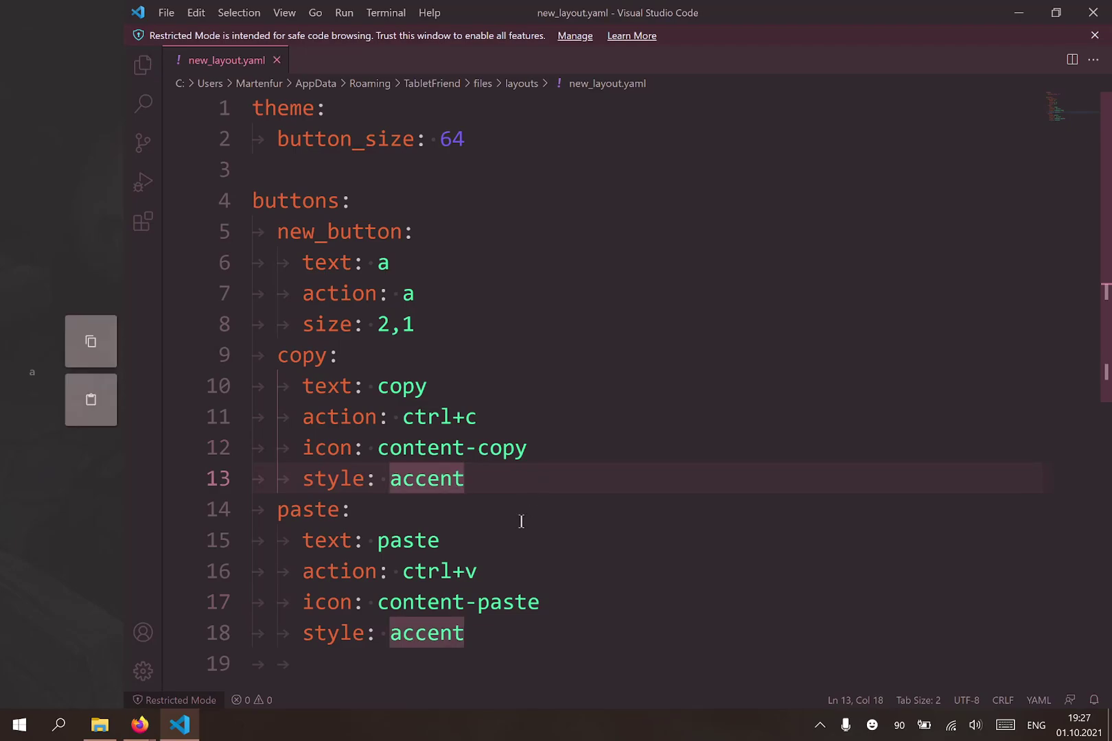
Step: Test the toolbar copy and paste buttons on the paste block, then undo the extra pastes
{"action": "left_click_drag", "start_coordinate": [482, 633], "coordinate": [233, 511]}
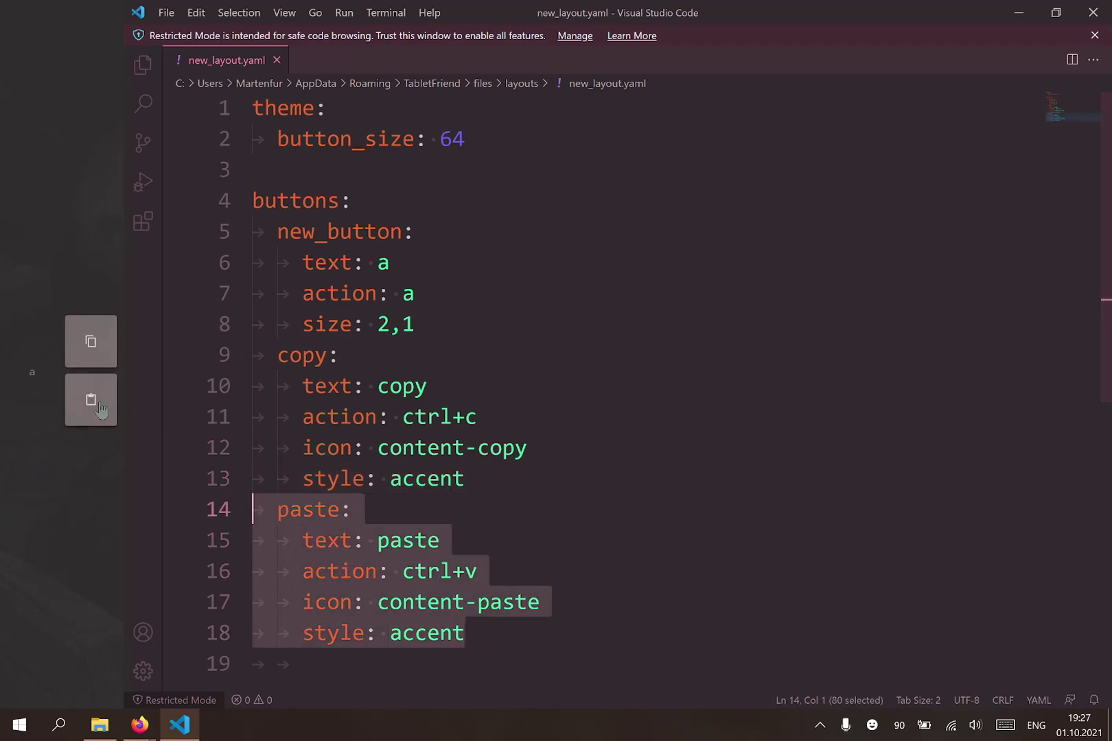
{"action": "left_click", "coordinate": [89, 342]}
{"action": "left_click", "coordinate": [89, 408]}
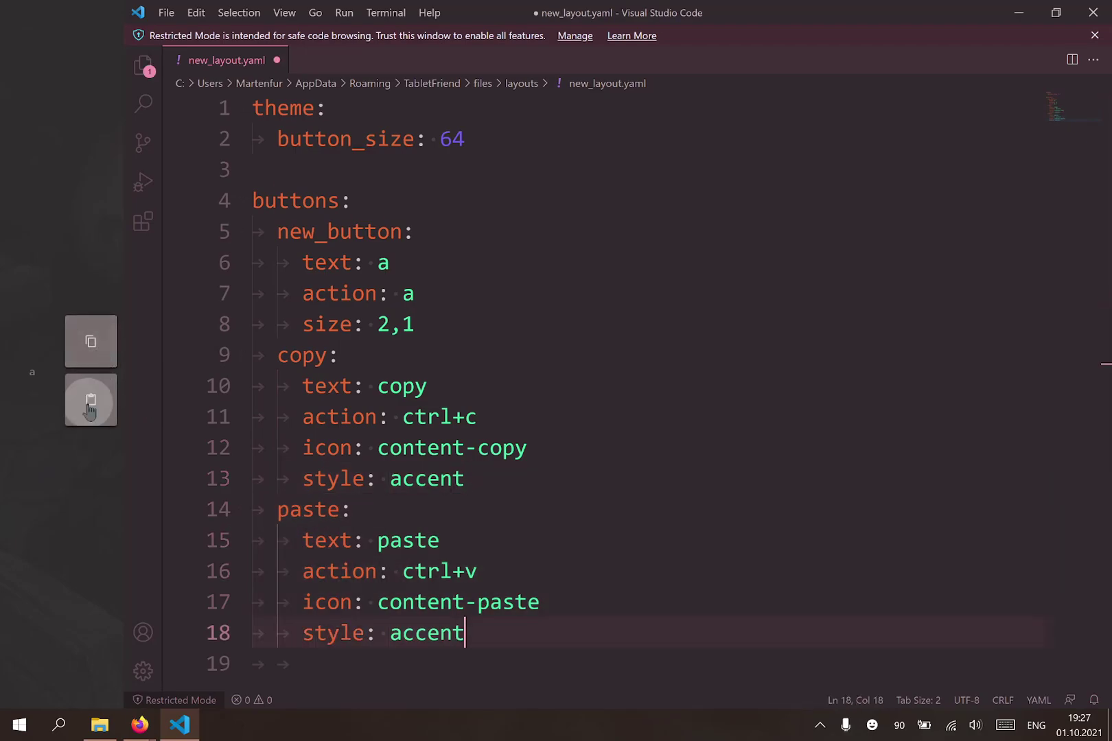
{"action": "left_click", "coordinate": [89, 405]}
{"action": "left_click", "coordinate": [89, 404]}
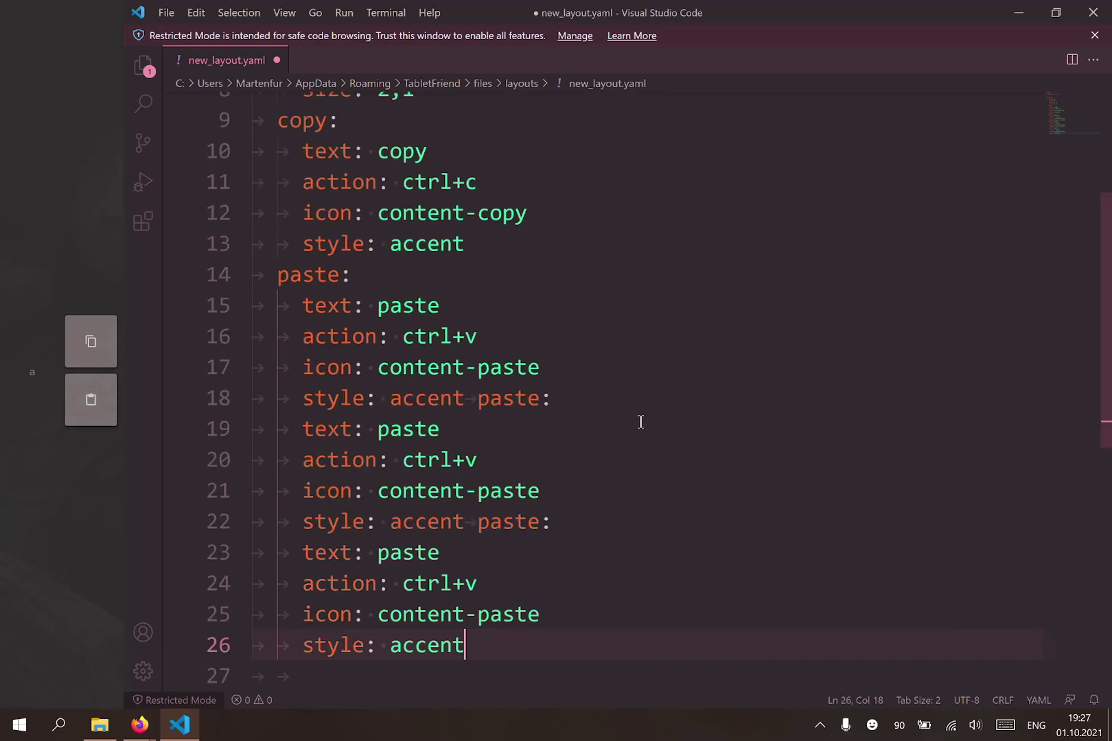
{"action": "key", "text": "ctrl+z"}
{"action": "key", "text": "ctrl+z"}
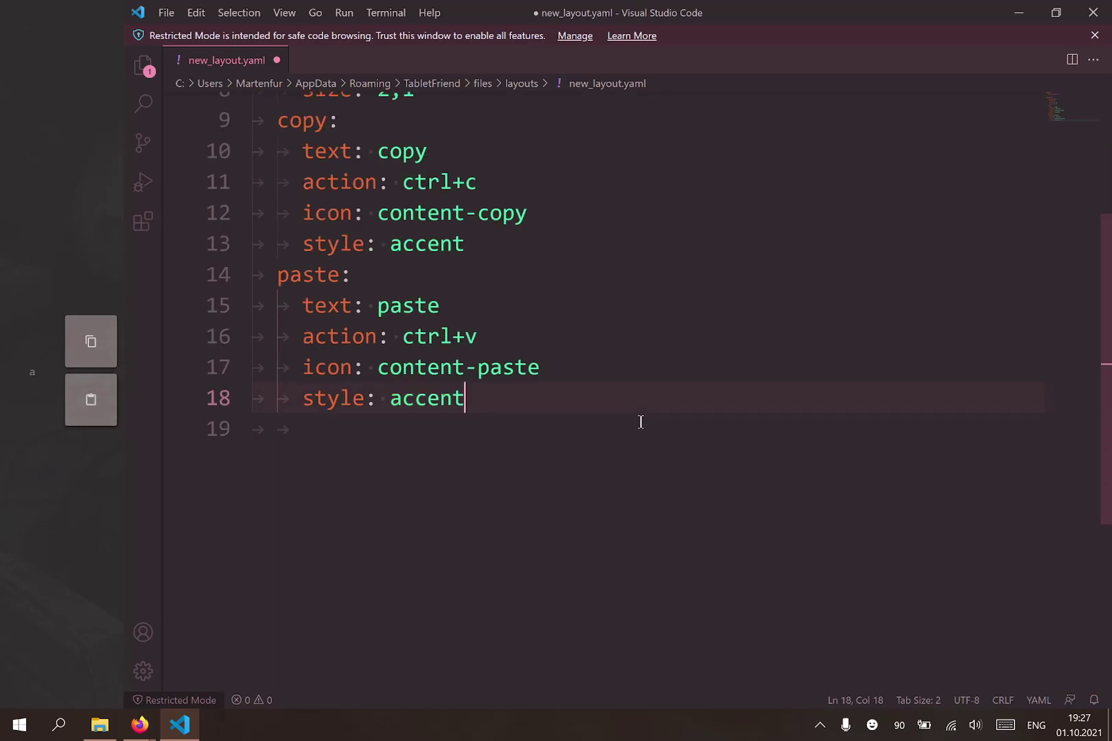
Step: Add an explorer button with text 'explorer' and action 'cmd explorer.exe'
{"action": "scroll", "coordinate": [640, 422], "scroll_direction": "up", "scroll_amount": 3}
{"action": "key", "text": "Return"}
{"action": "key", "text": "BackSpace"}
{"action": "type", "text": "explorer"}
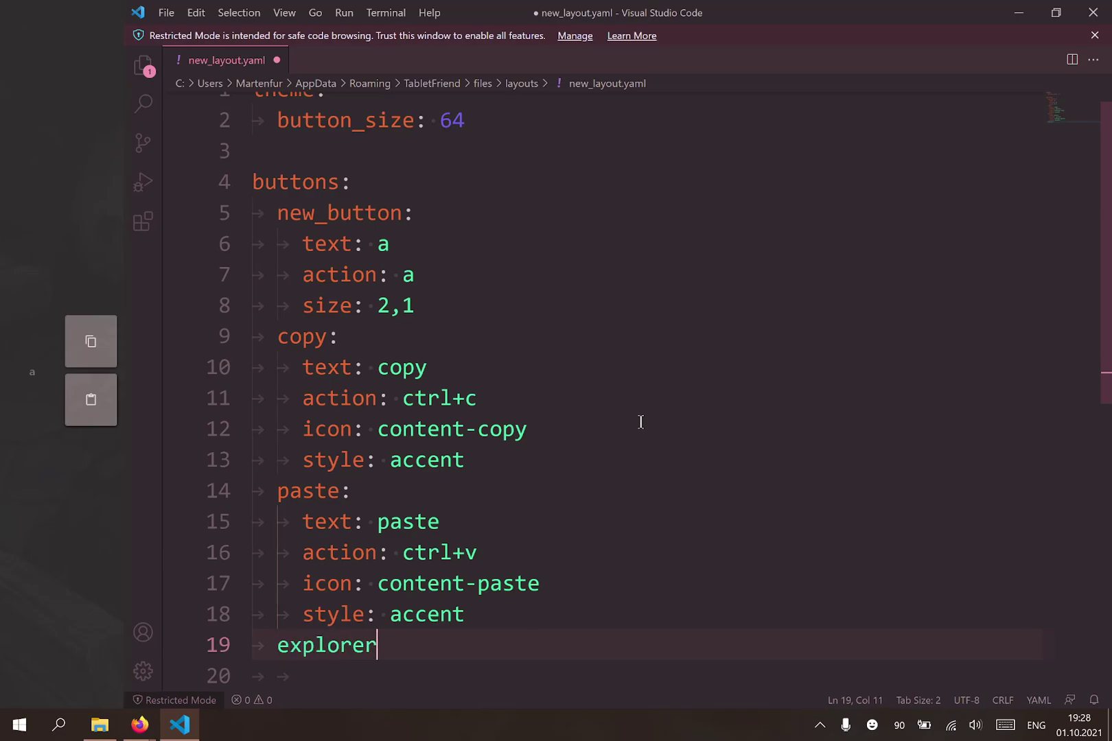
{"action": "type", "text": ":"}
{"action": "key", "text": "Return"}
{"action": "type", "text": "te"}
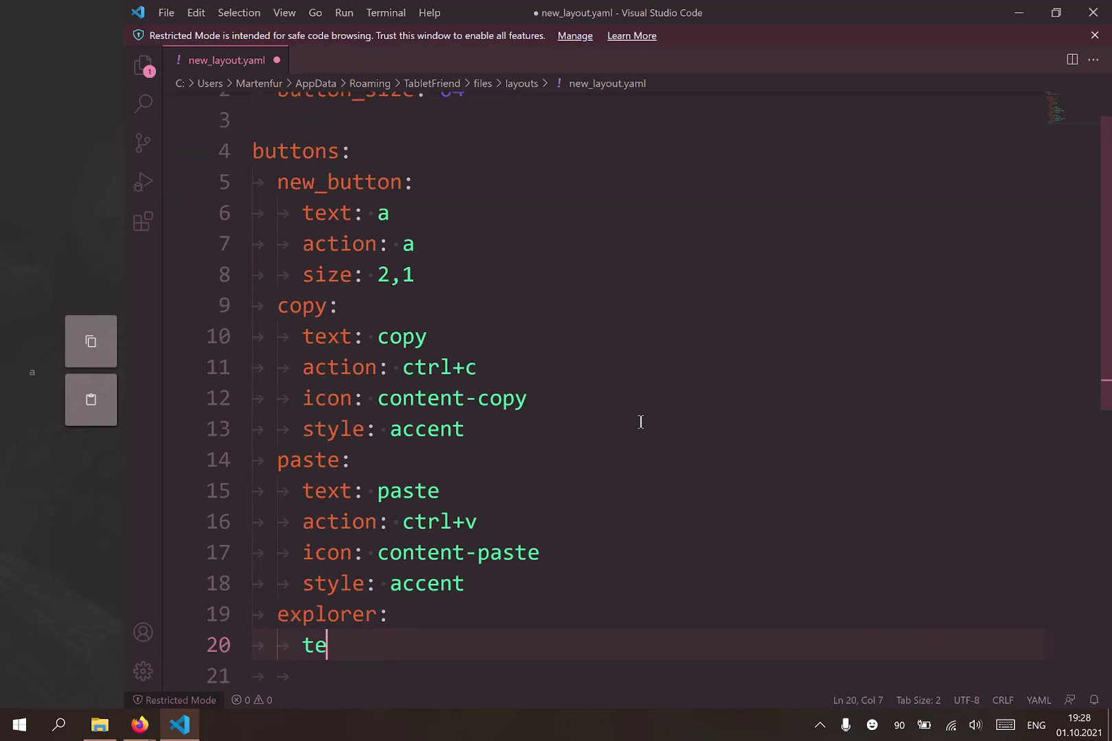
{"action": "type", "text": "xt: explorere"}
{"action": "key", "text": "Return"}
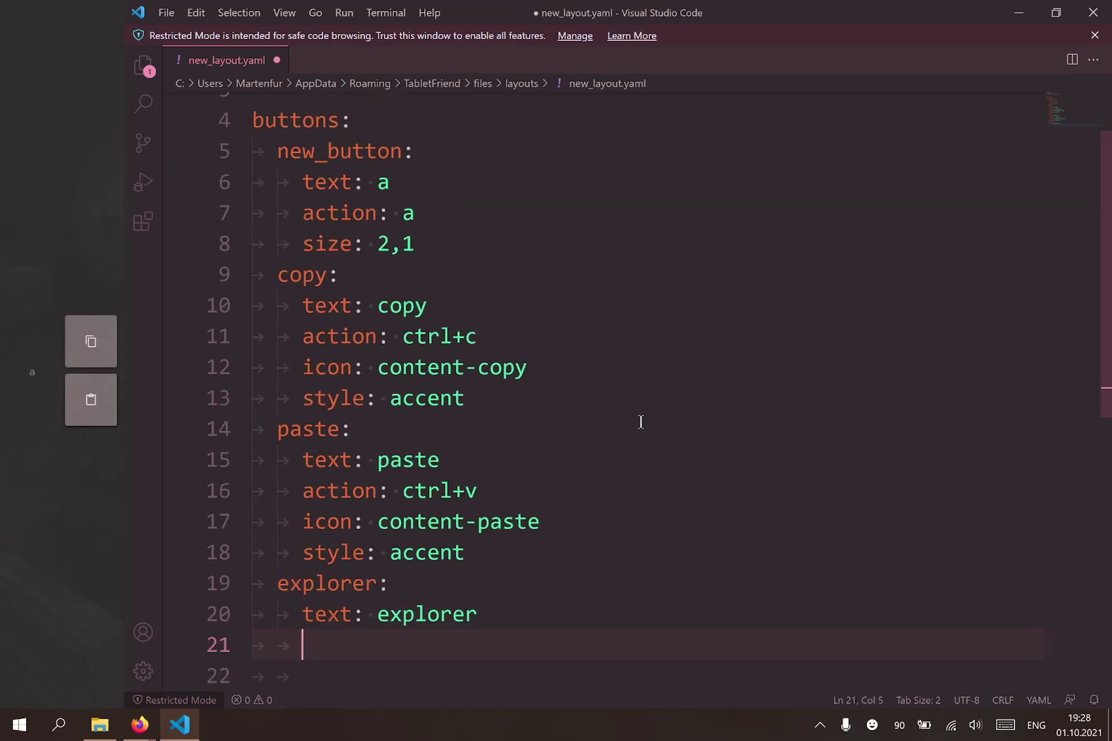
{"action": "type", "text": "action: cmd explorer.exe"}
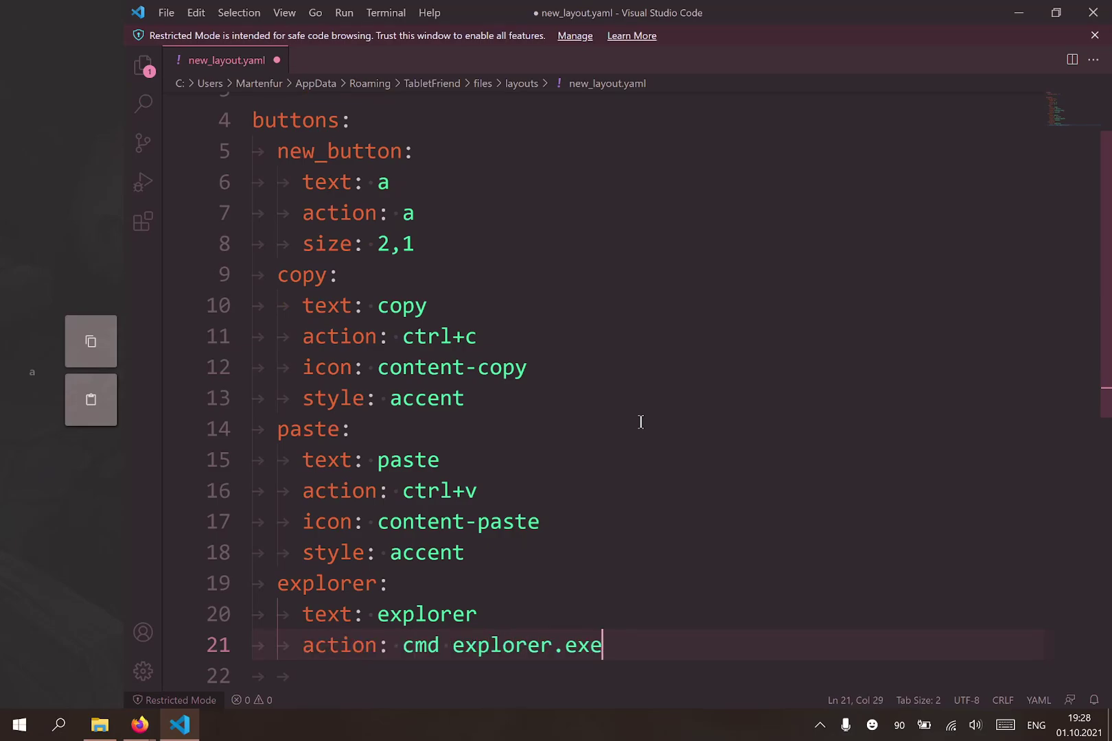
Step: Save the layout, launch File Explorer from the new explorer tile, then close it
{"action": "key", "text": "ctrl+s"}
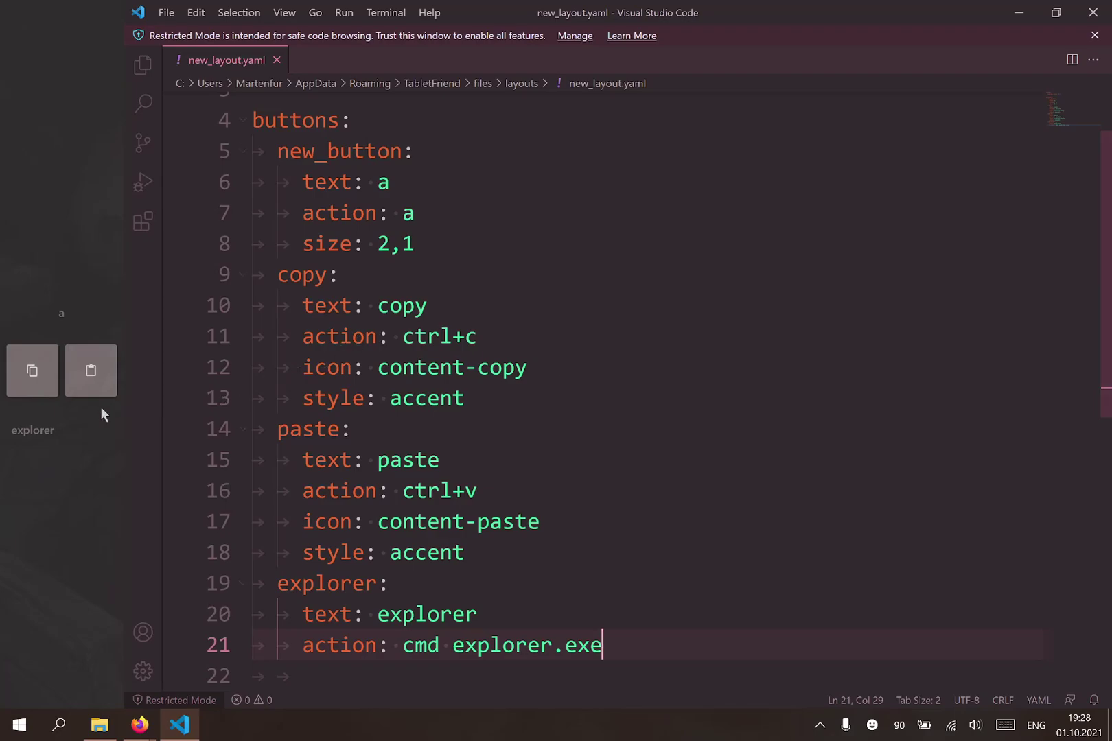
{"action": "left_click", "coordinate": [26, 432]}
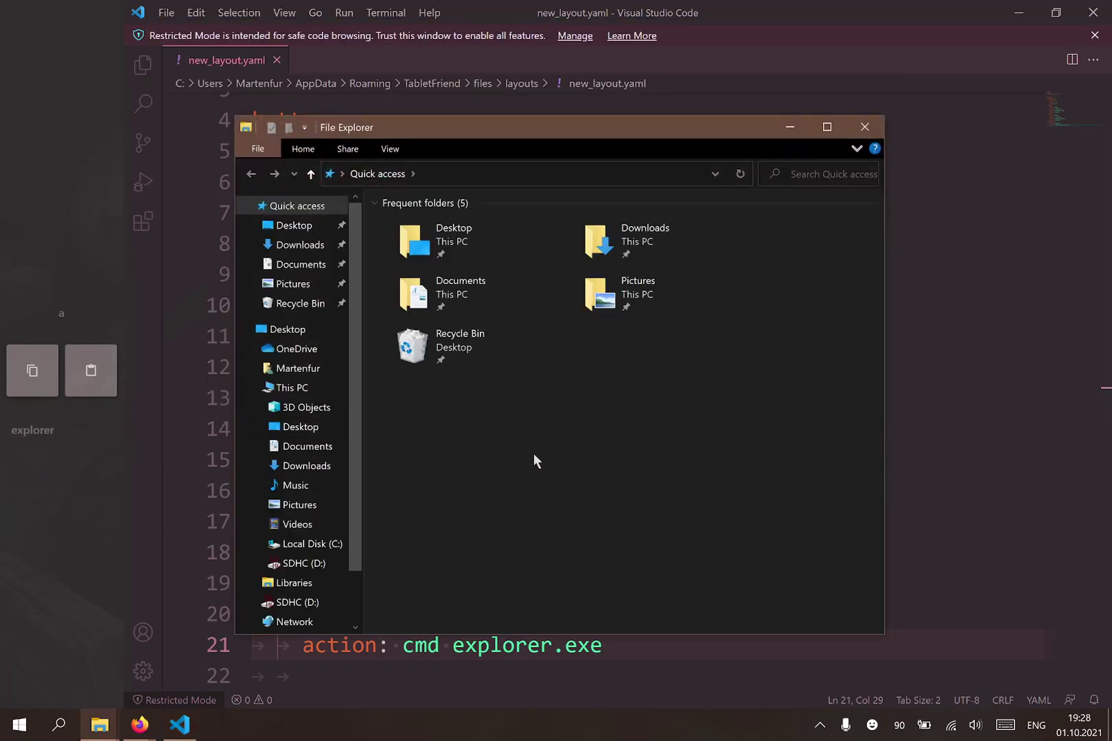
{"action": "left_click", "coordinate": [865, 126]}
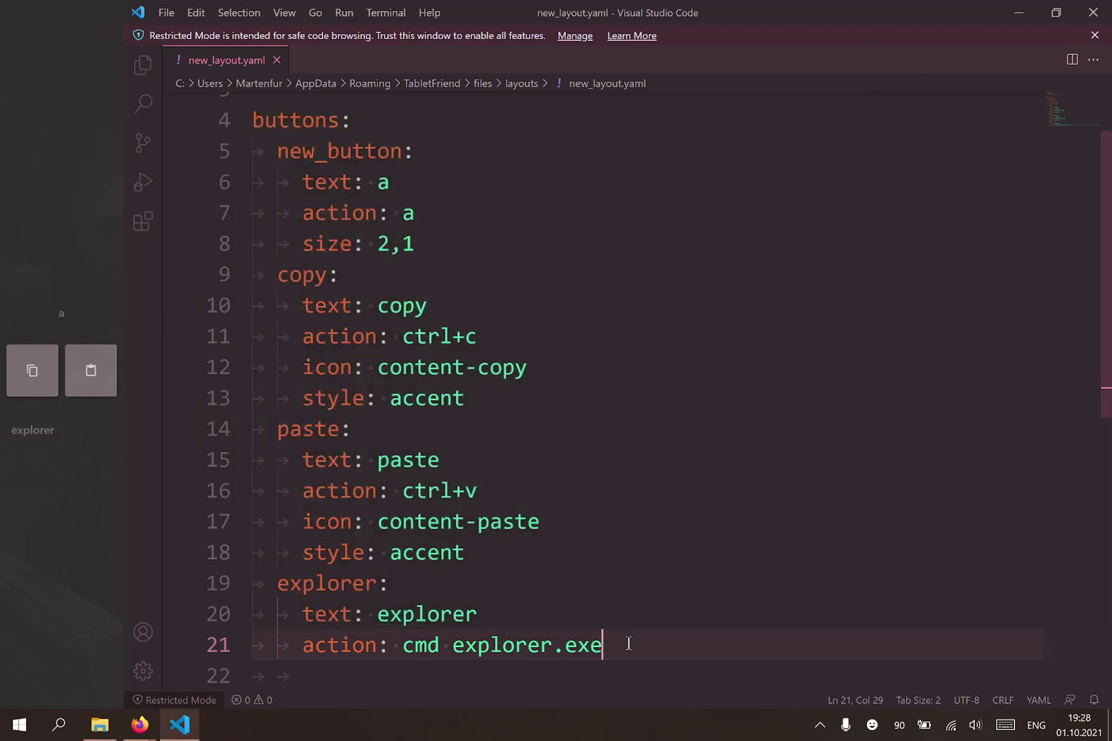
Step: Insert 'external_theme: files/themes/white.yaml' as the first line and save the layout
{"action": "scroll", "coordinate": [427, 263], "scroll_direction": "up", "scroll_amount": 1}
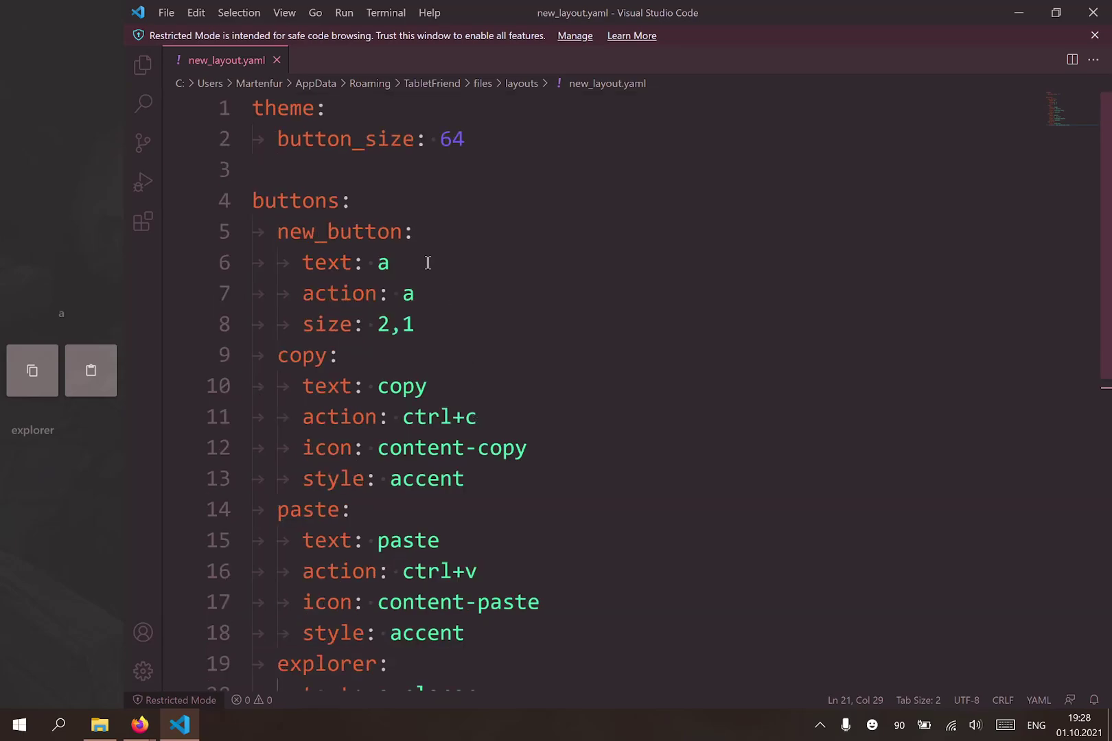
{"action": "left_click", "coordinate": [372, 171]}
{"action": "key", "text": "Up"}
{"action": "key", "text": "Return"}
{"action": "key", "text": "Up"}
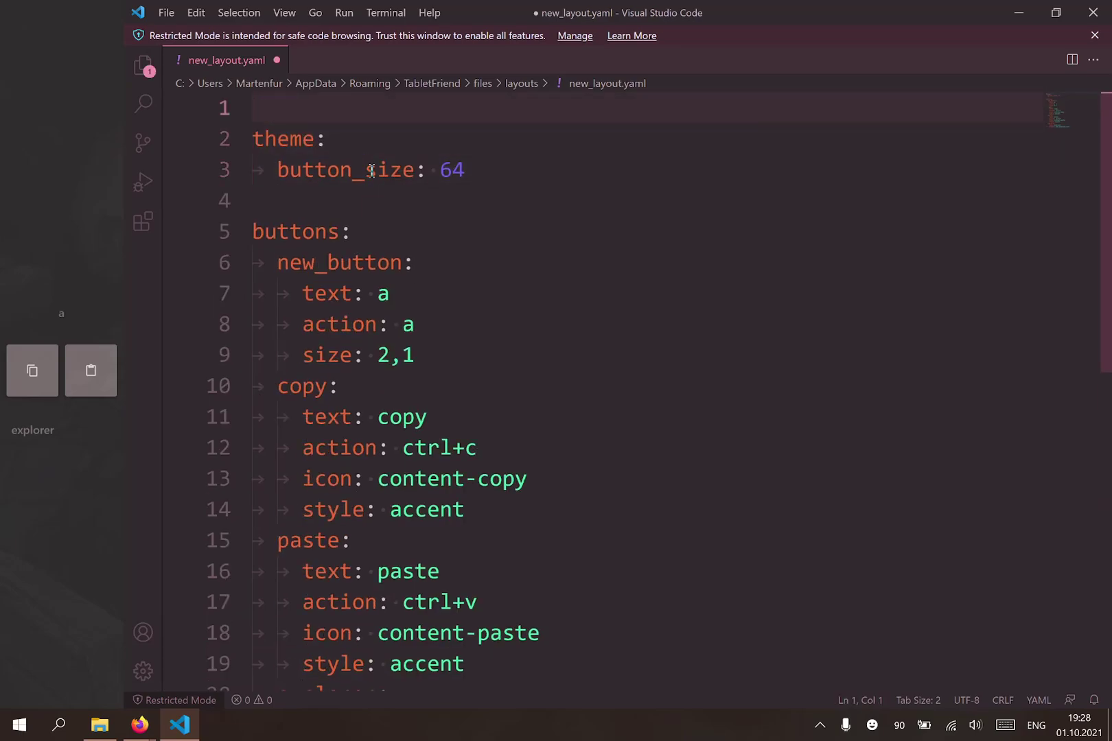
{"action": "type", "text": "external_theme"}
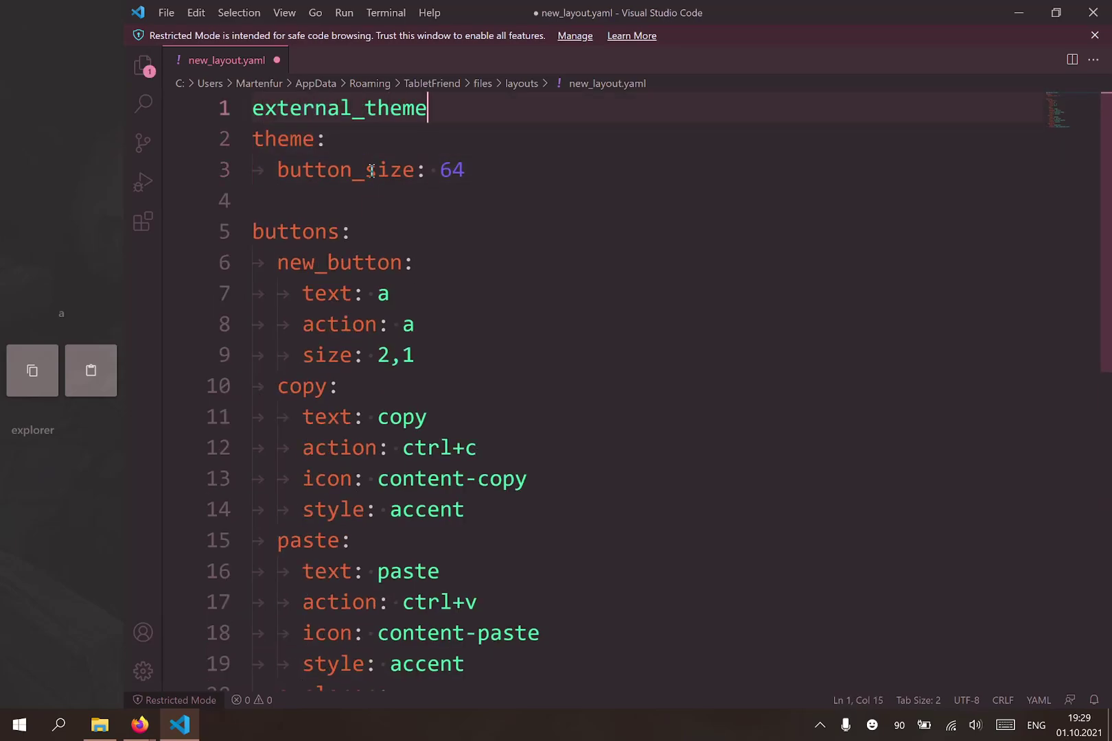
{"action": "type", "text": ": files/th"}
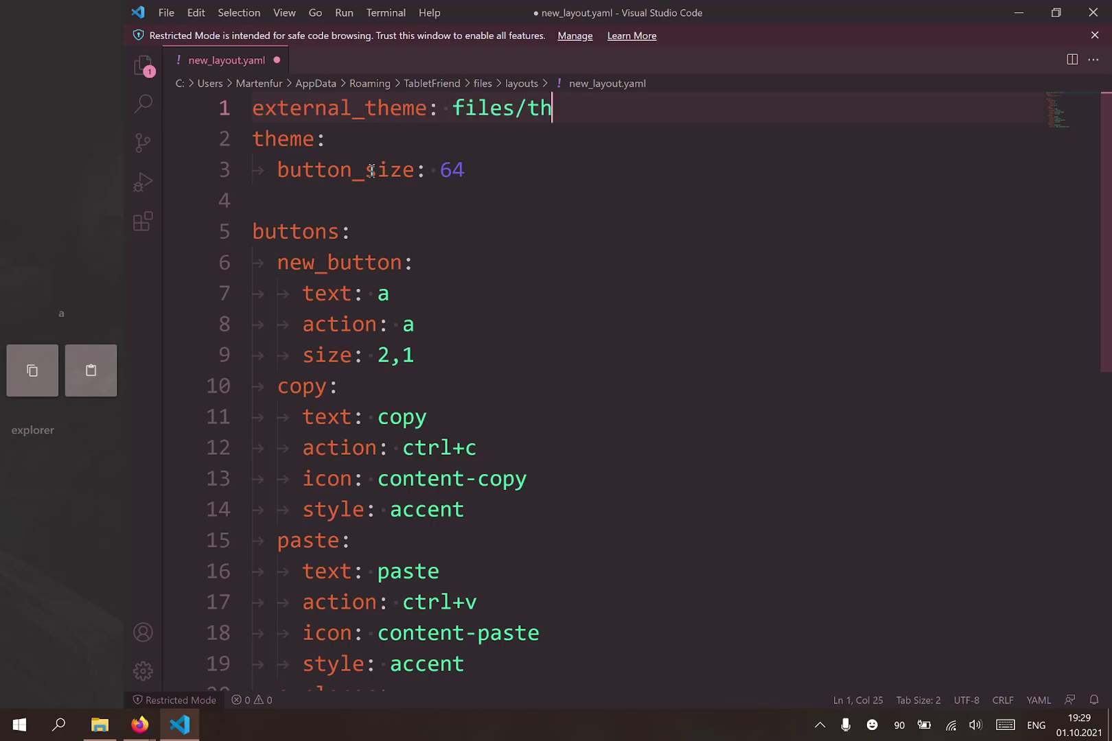
{"action": "type", "text": "emes/white.yaml"}
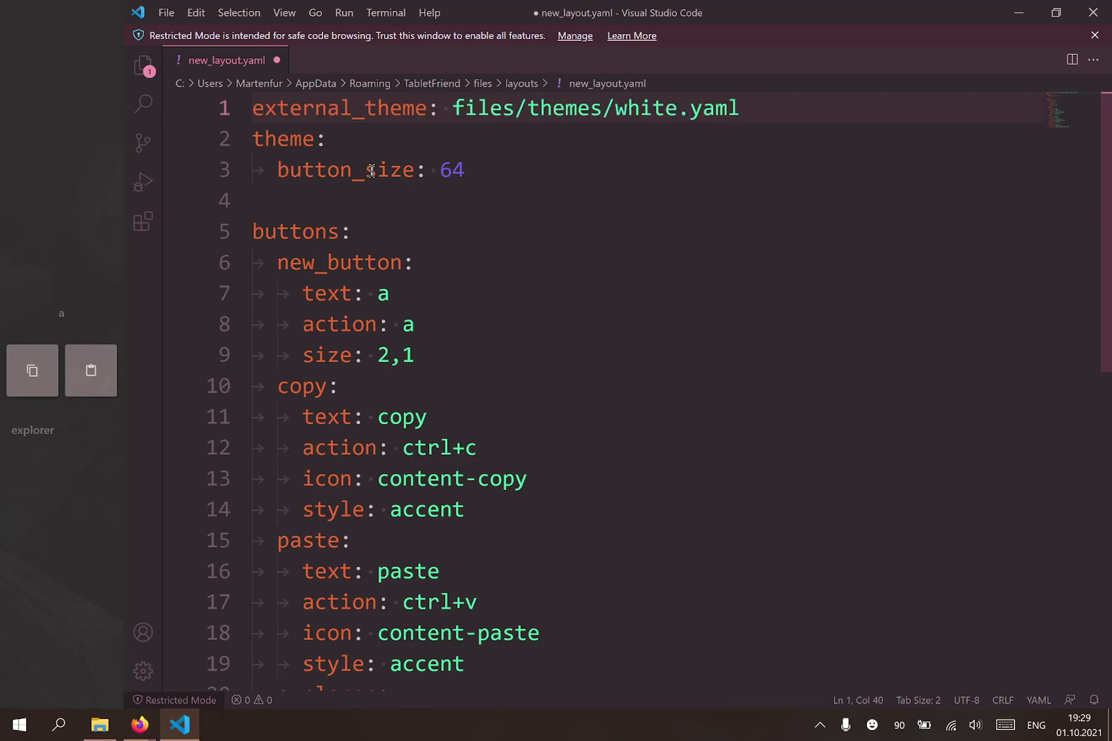
{"action": "key", "text": "ctrl+s"}
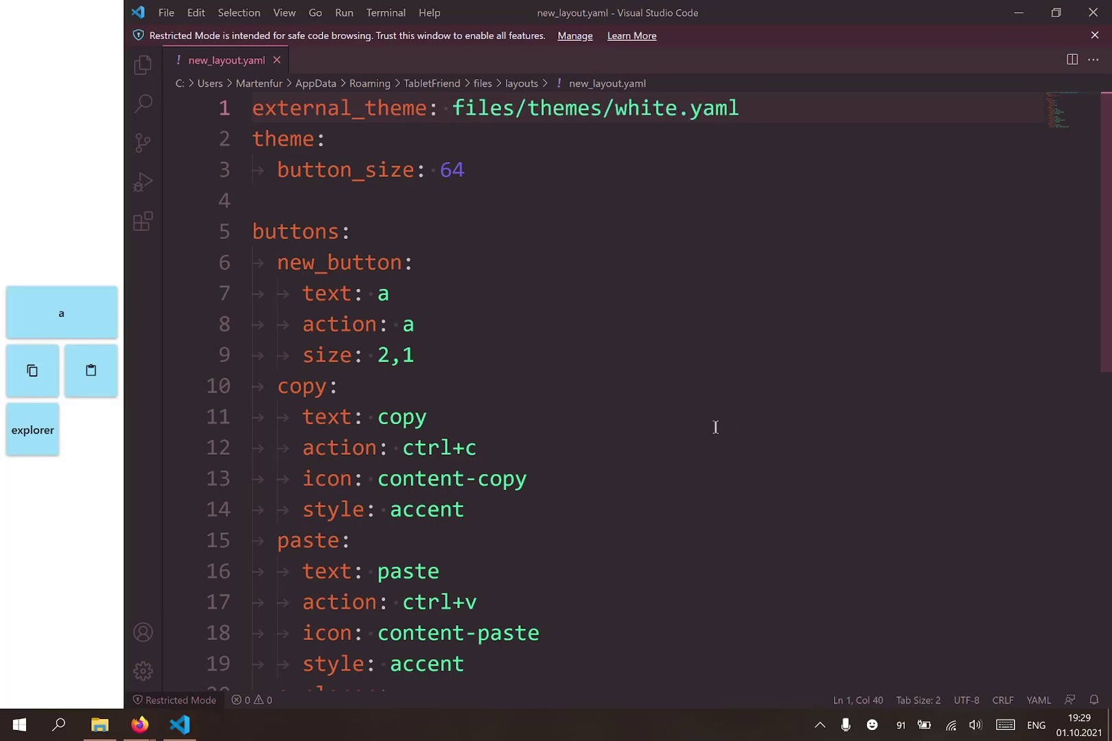
Step: Step through the size 2,1, copy header and action: a lines
{"action": "left_click", "coordinate": [455, 367]}
{"action": "left_click", "coordinate": [441, 383]}
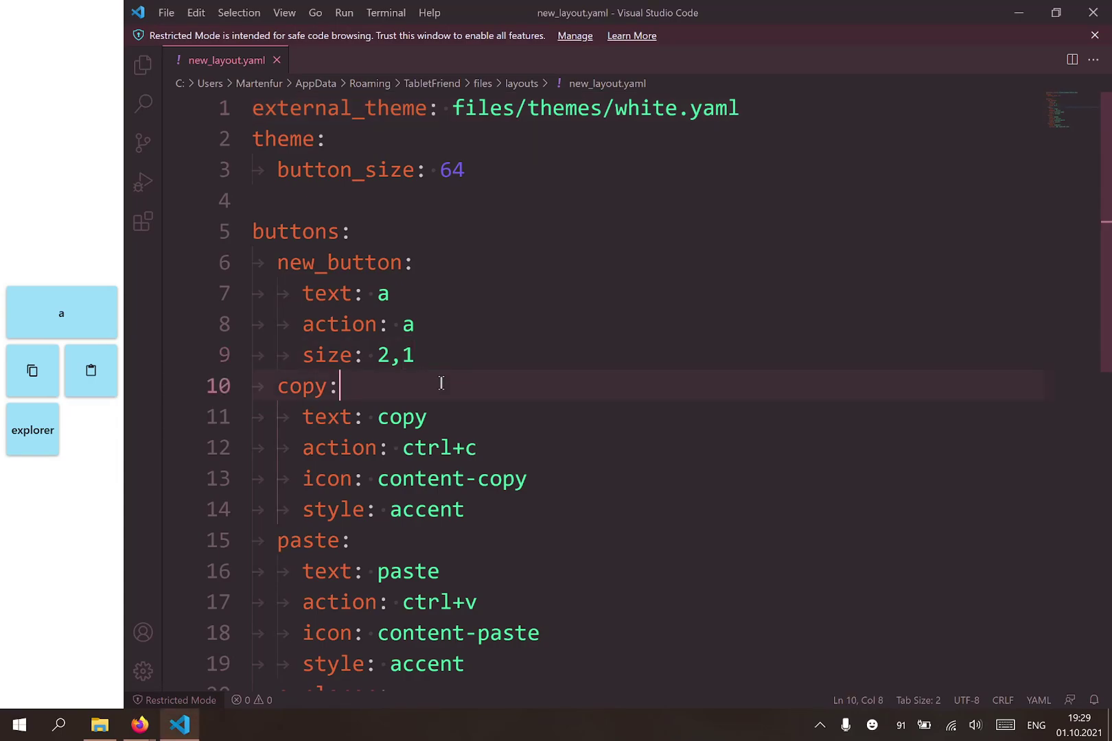
{"action": "left_click", "coordinate": [455, 353]}
{"action": "left_click", "coordinate": [464, 329]}
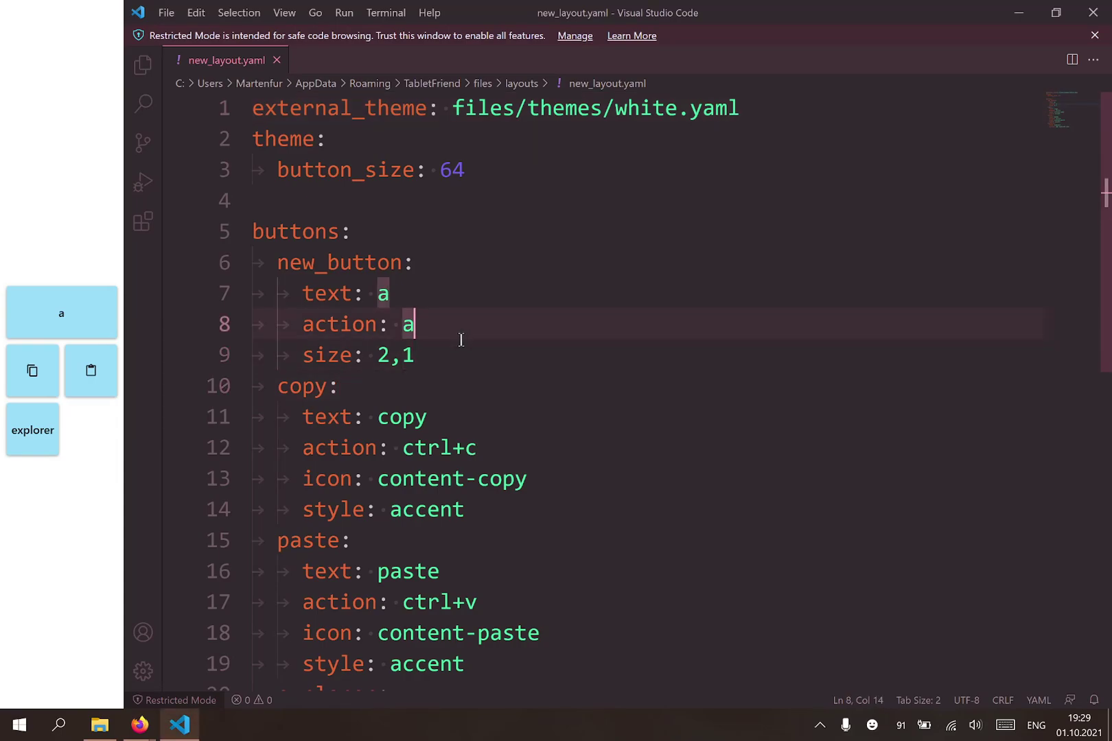
{"action": "left_click", "coordinate": [460, 344]}
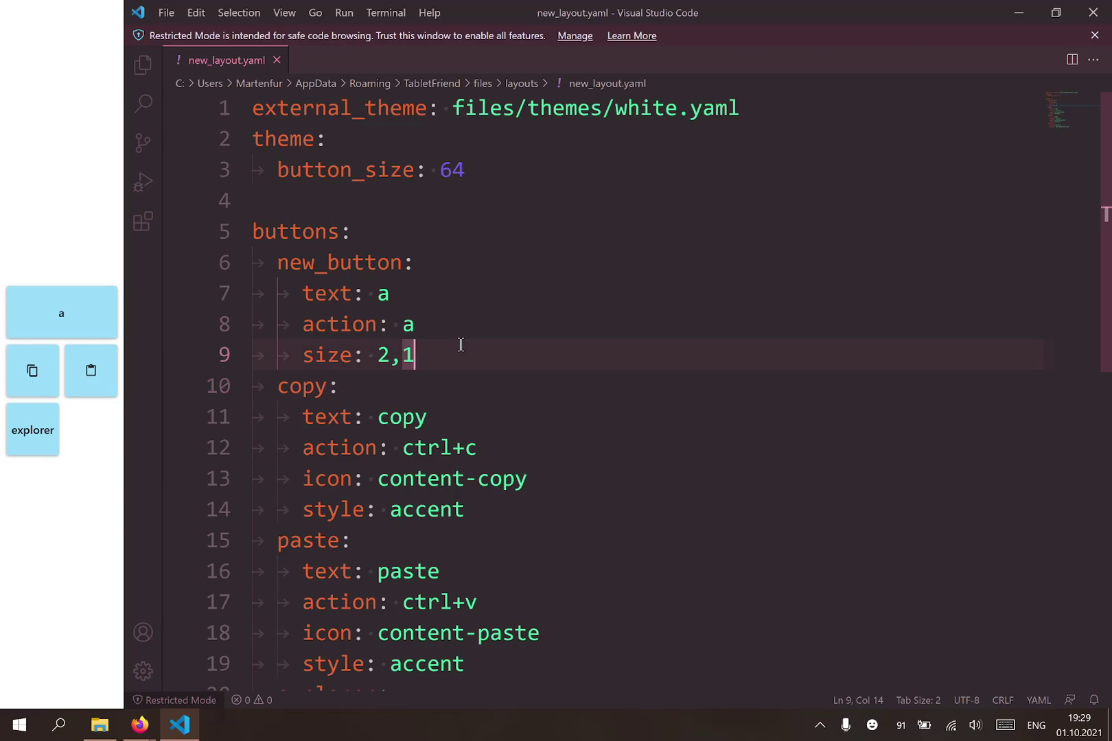
Step: Bring File Explorer forward and open TabletFriend's files/themes folder
{"action": "left_click", "coordinate": [100, 725]}
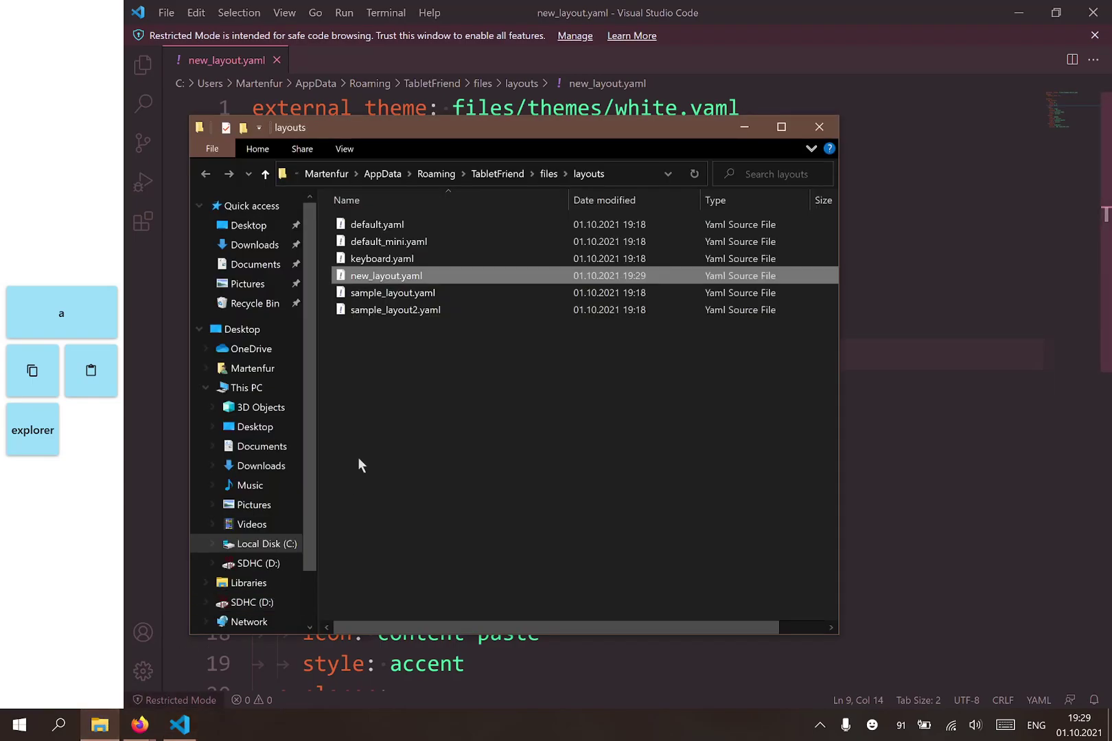
{"action": "left_click", "coordinate": [547, 174]}
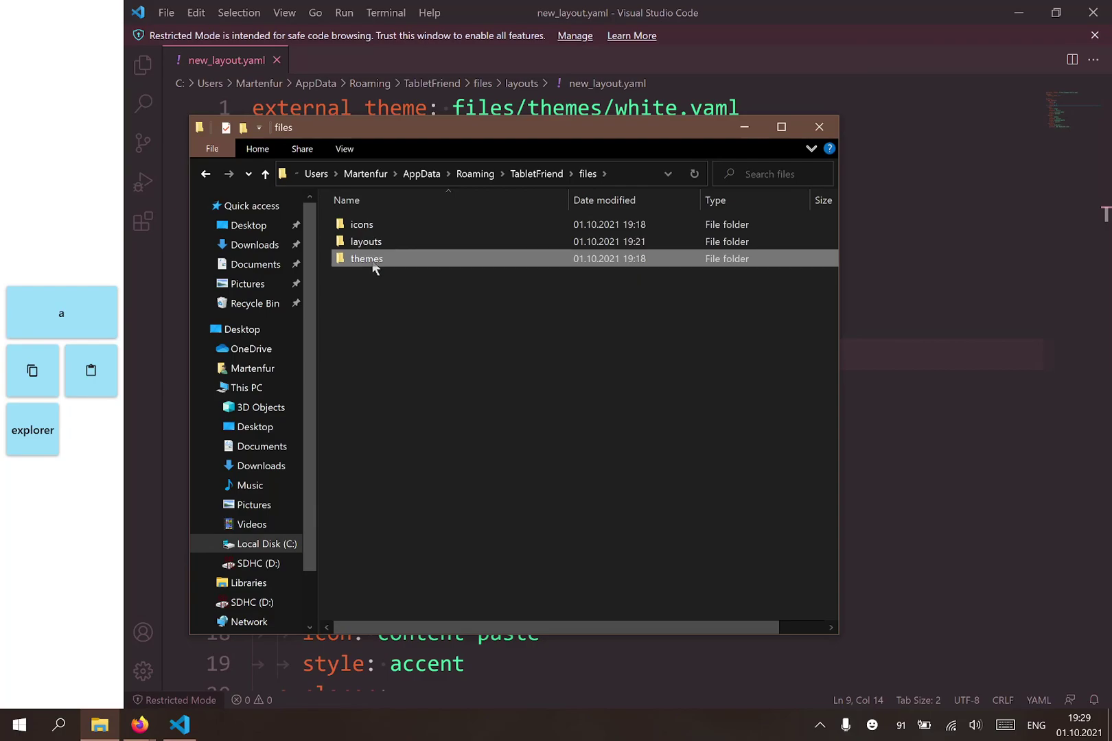
{"action": "double_click", "coordinate": [373, 264]}
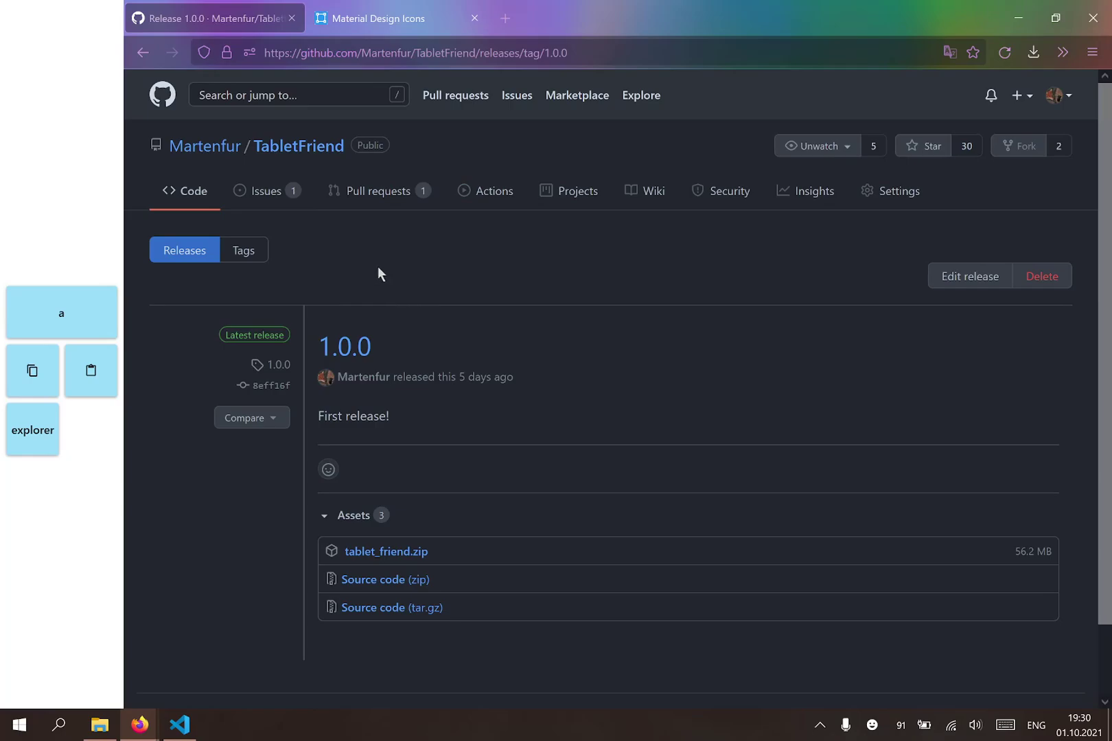
Step: Go from the 1.0.0 release page to the TabletFriend repository page and scroll to the README
{"action": "left_click", "coordinate": [295, 147]}
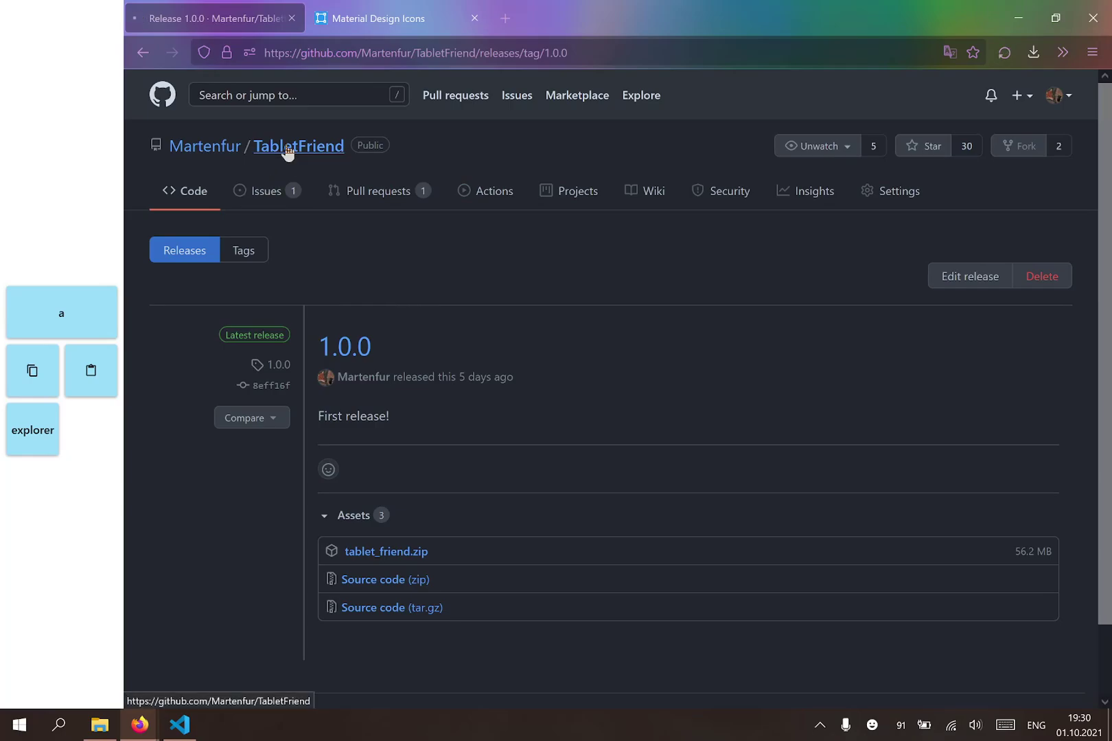
{"action": "scroll", "coordinate": [352, 269], "scroll_direction": "down", "scroll_amount": 6}
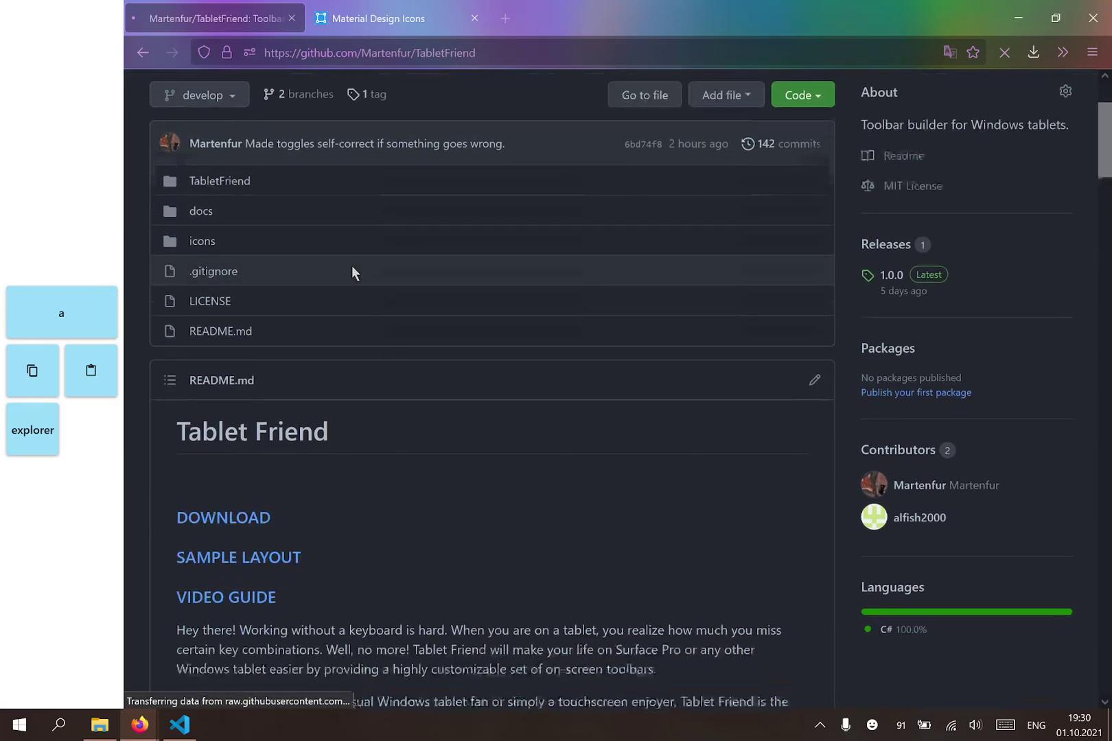